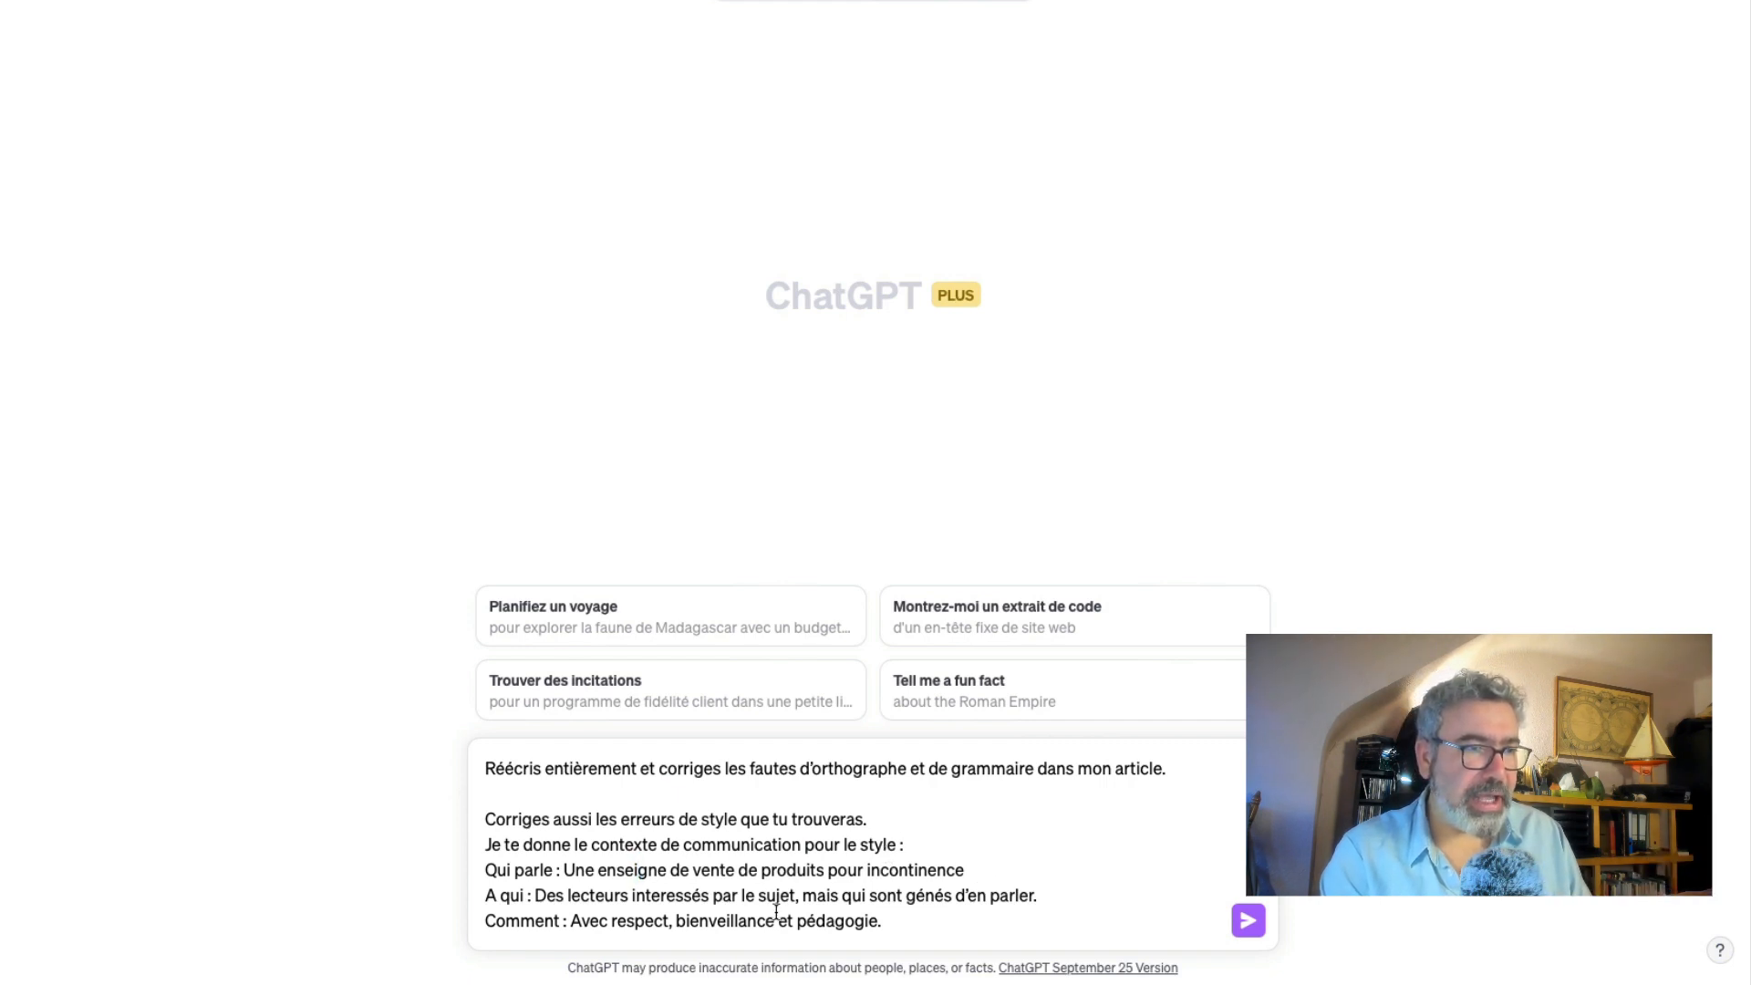
Paste the French proofreading prompt, from "Réécris entièrement et corriges les fautes" to "Le texte à corriger :", into the message and read it through.
key(ctrl+v)
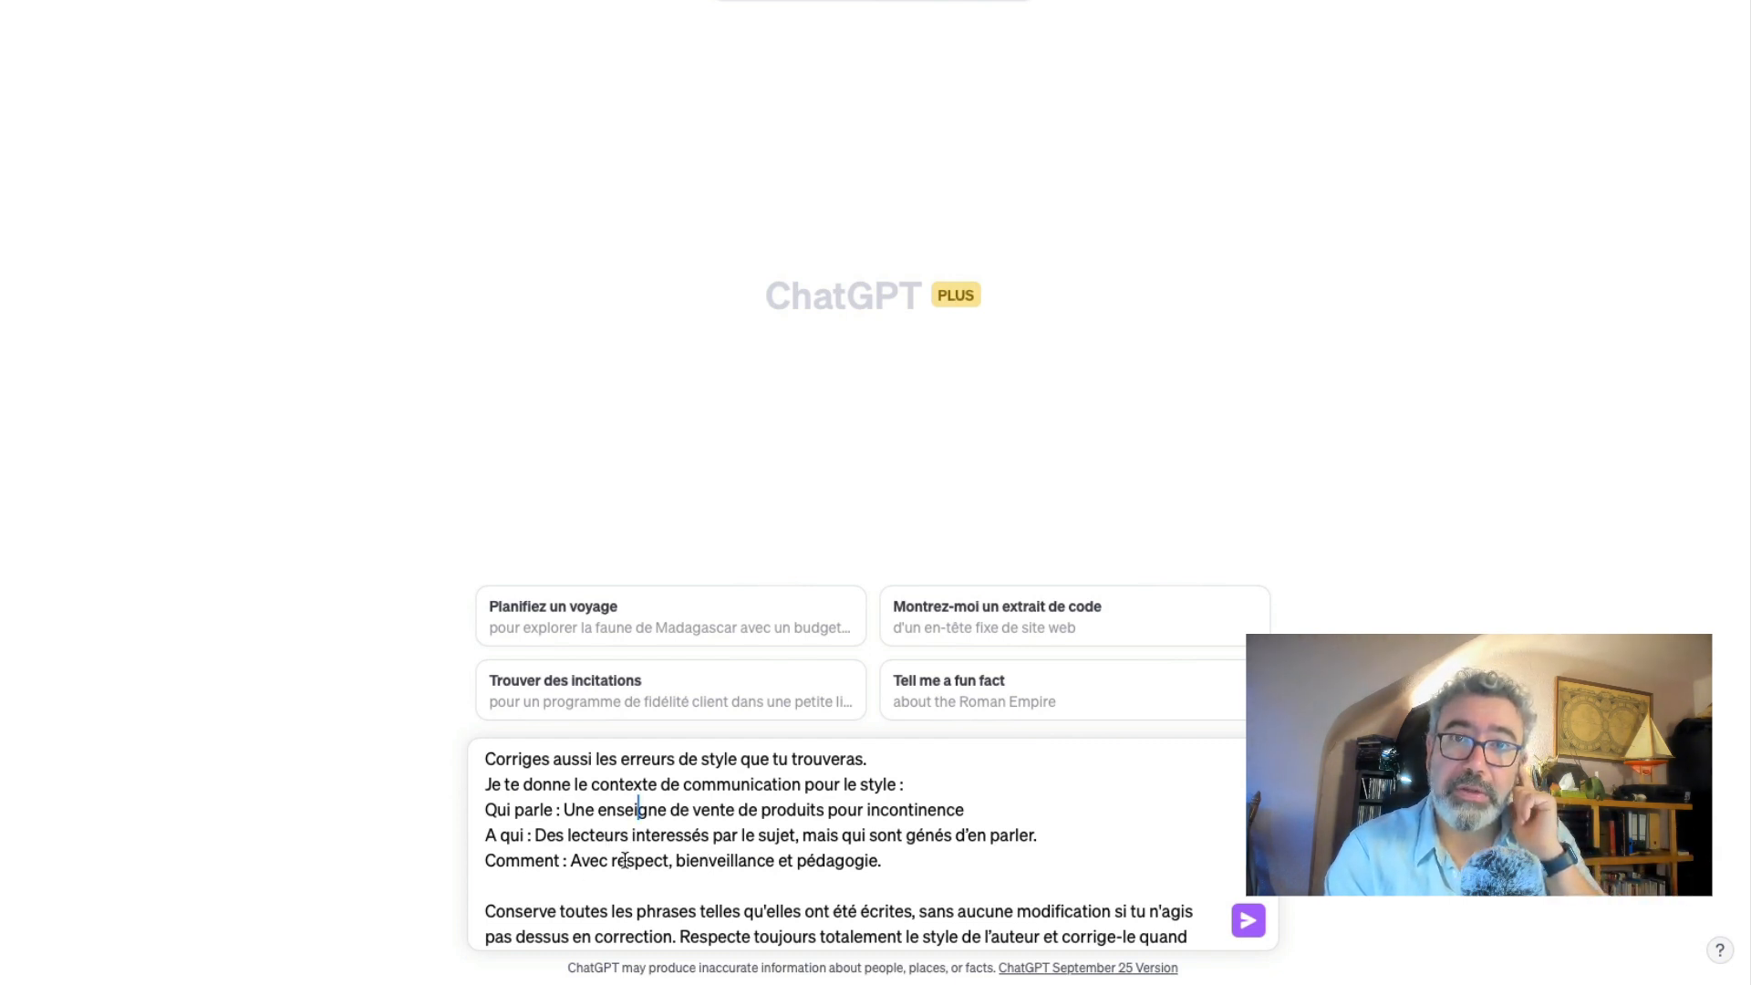
scroll(625, 860, down, 2)
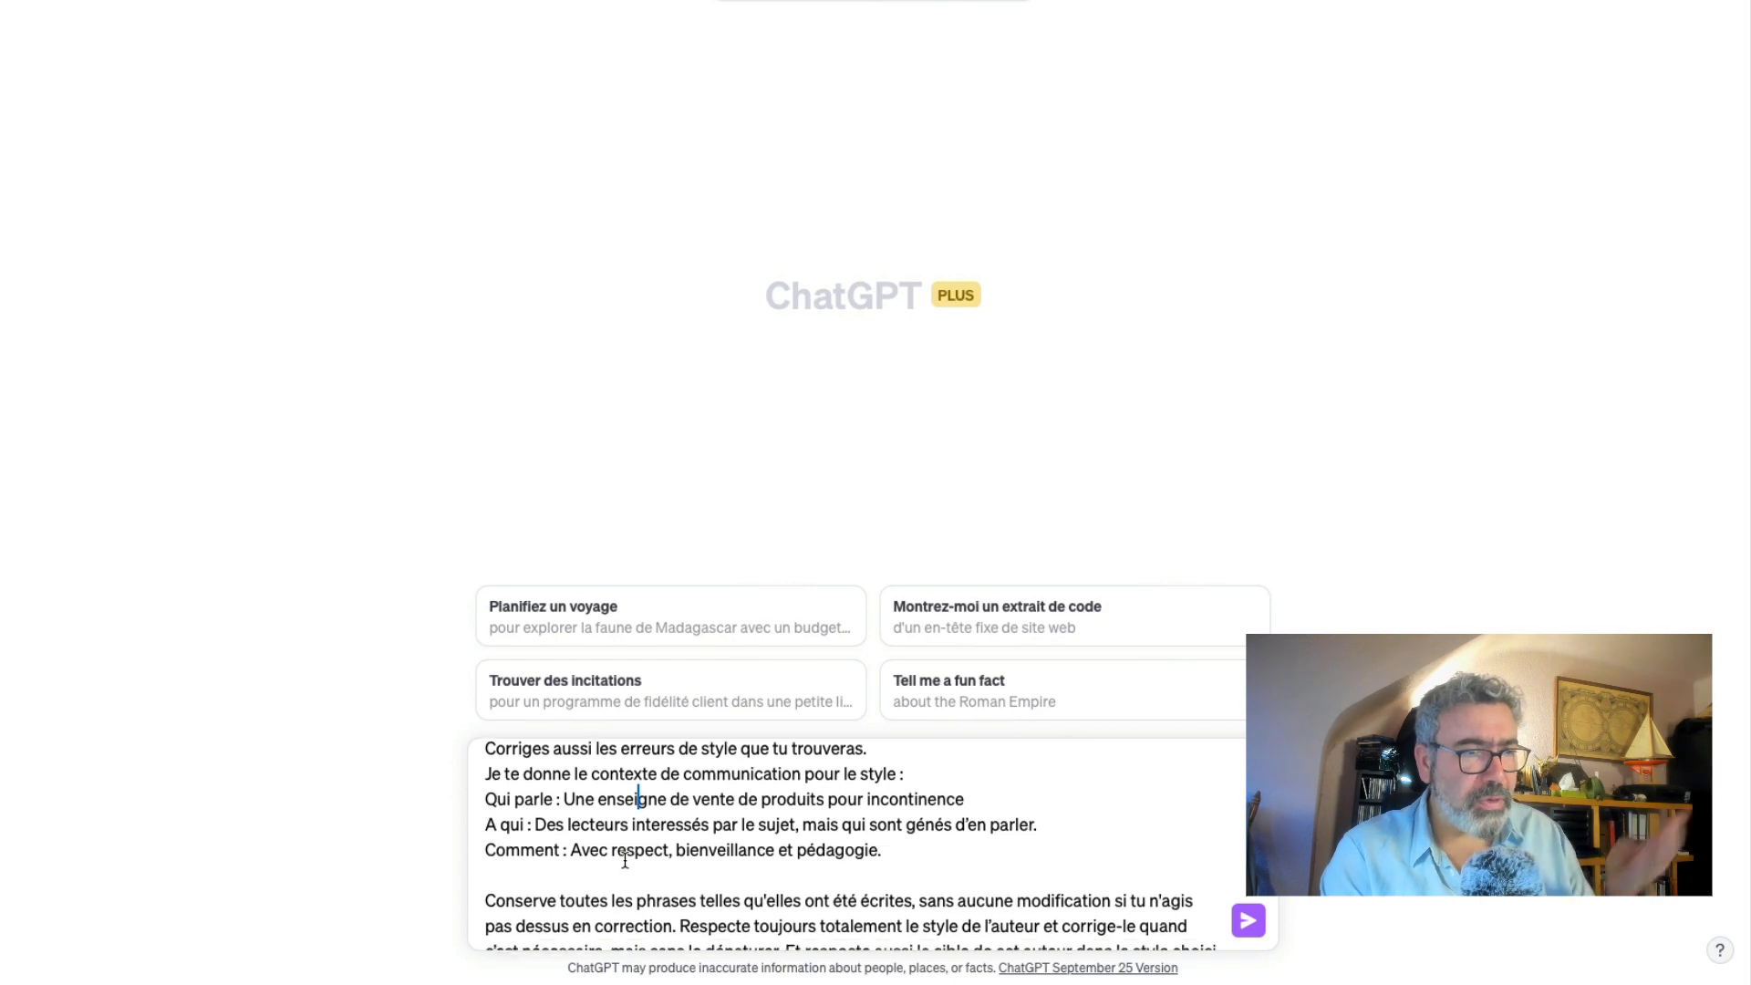
scroll(625, 859, down, 5)
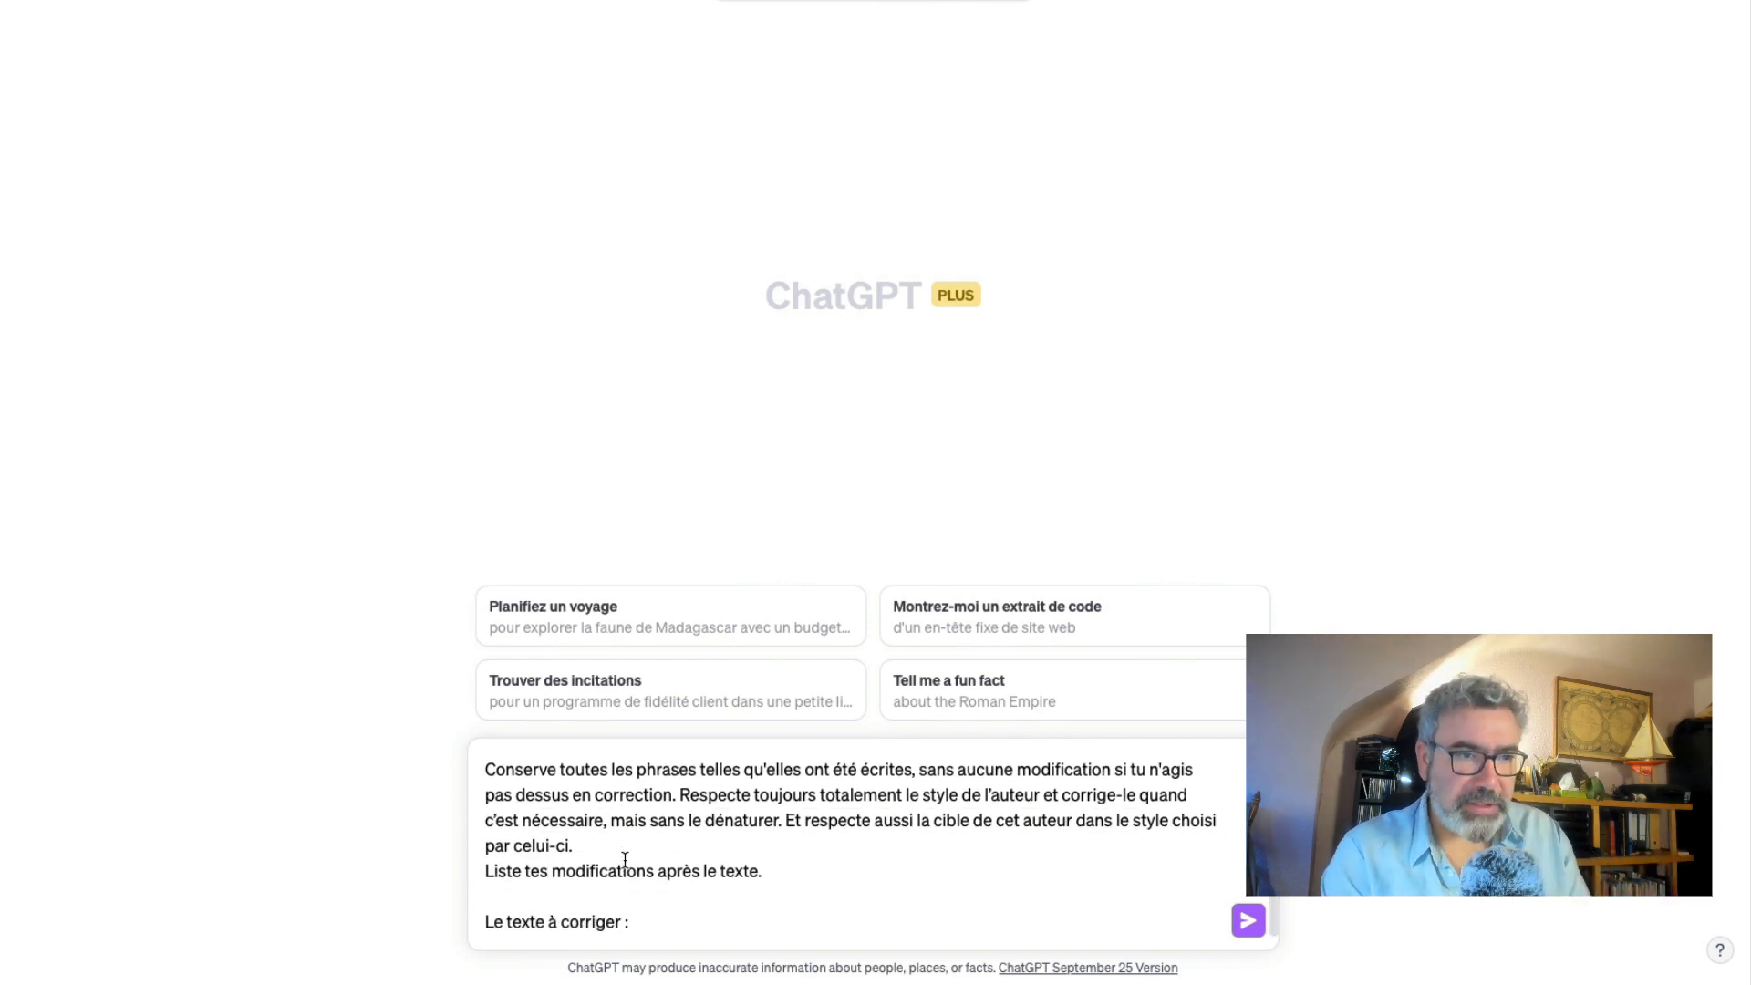
scroll(625, 860, up, 7)
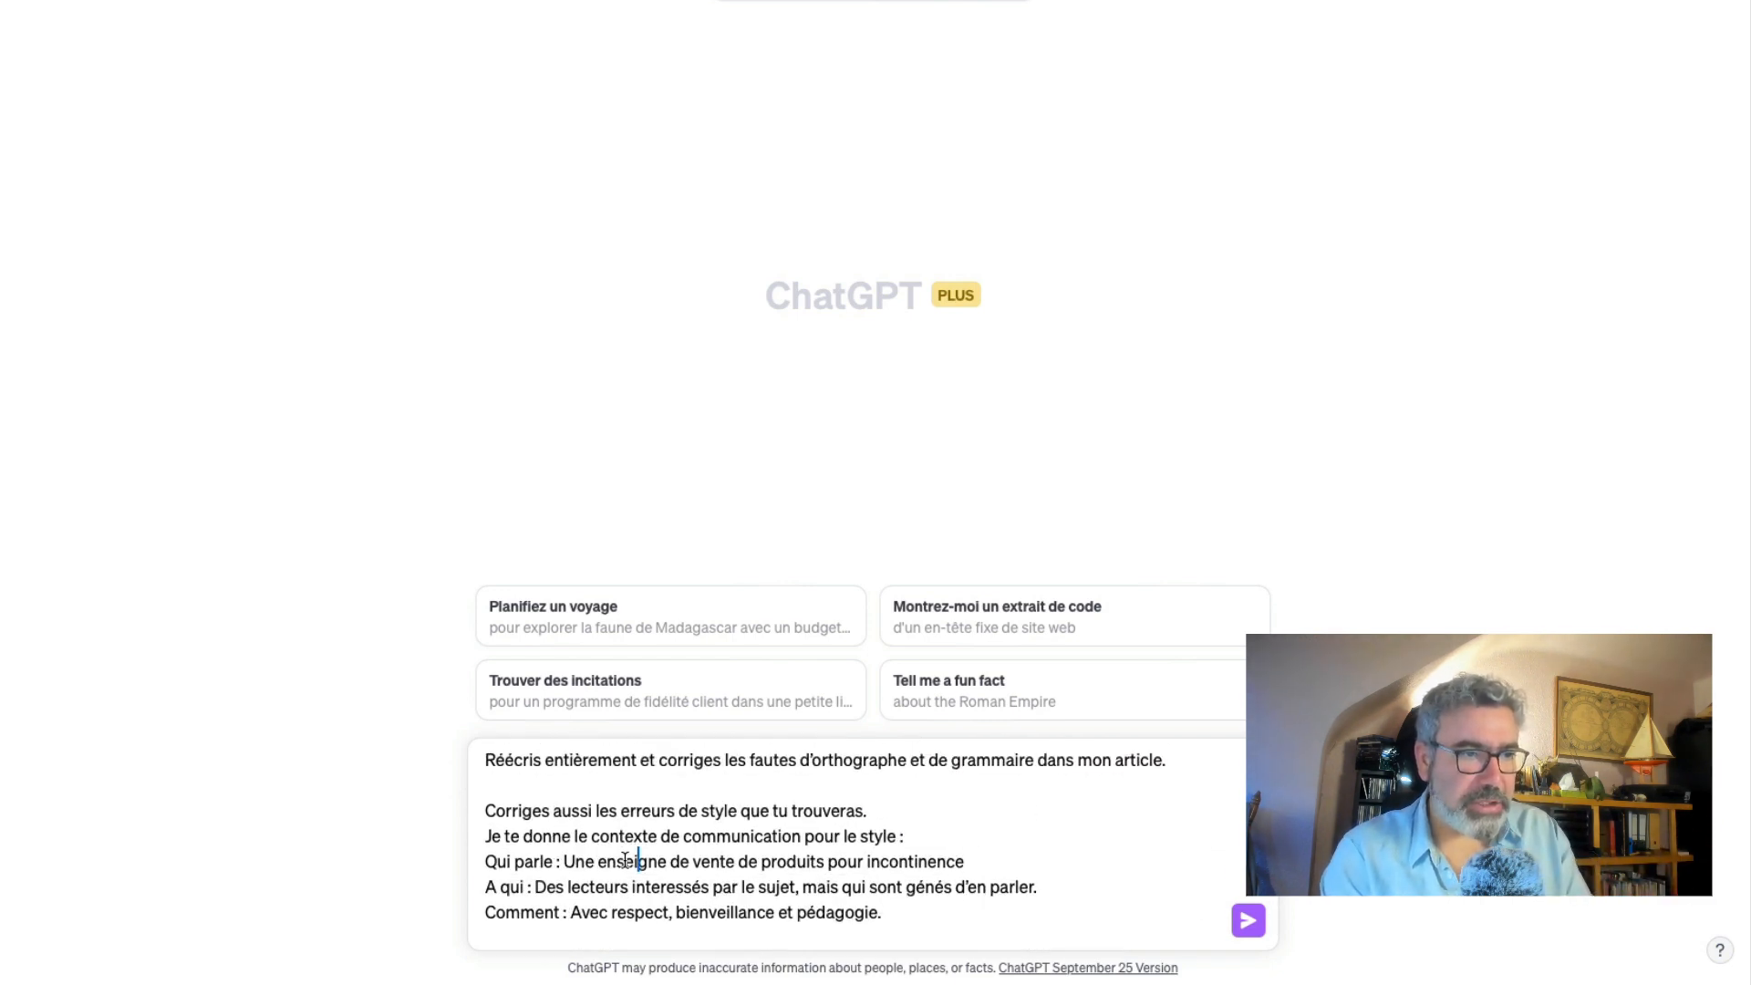
scroll(635, 853, down, 1)
scroll(693, 942, down, 2)
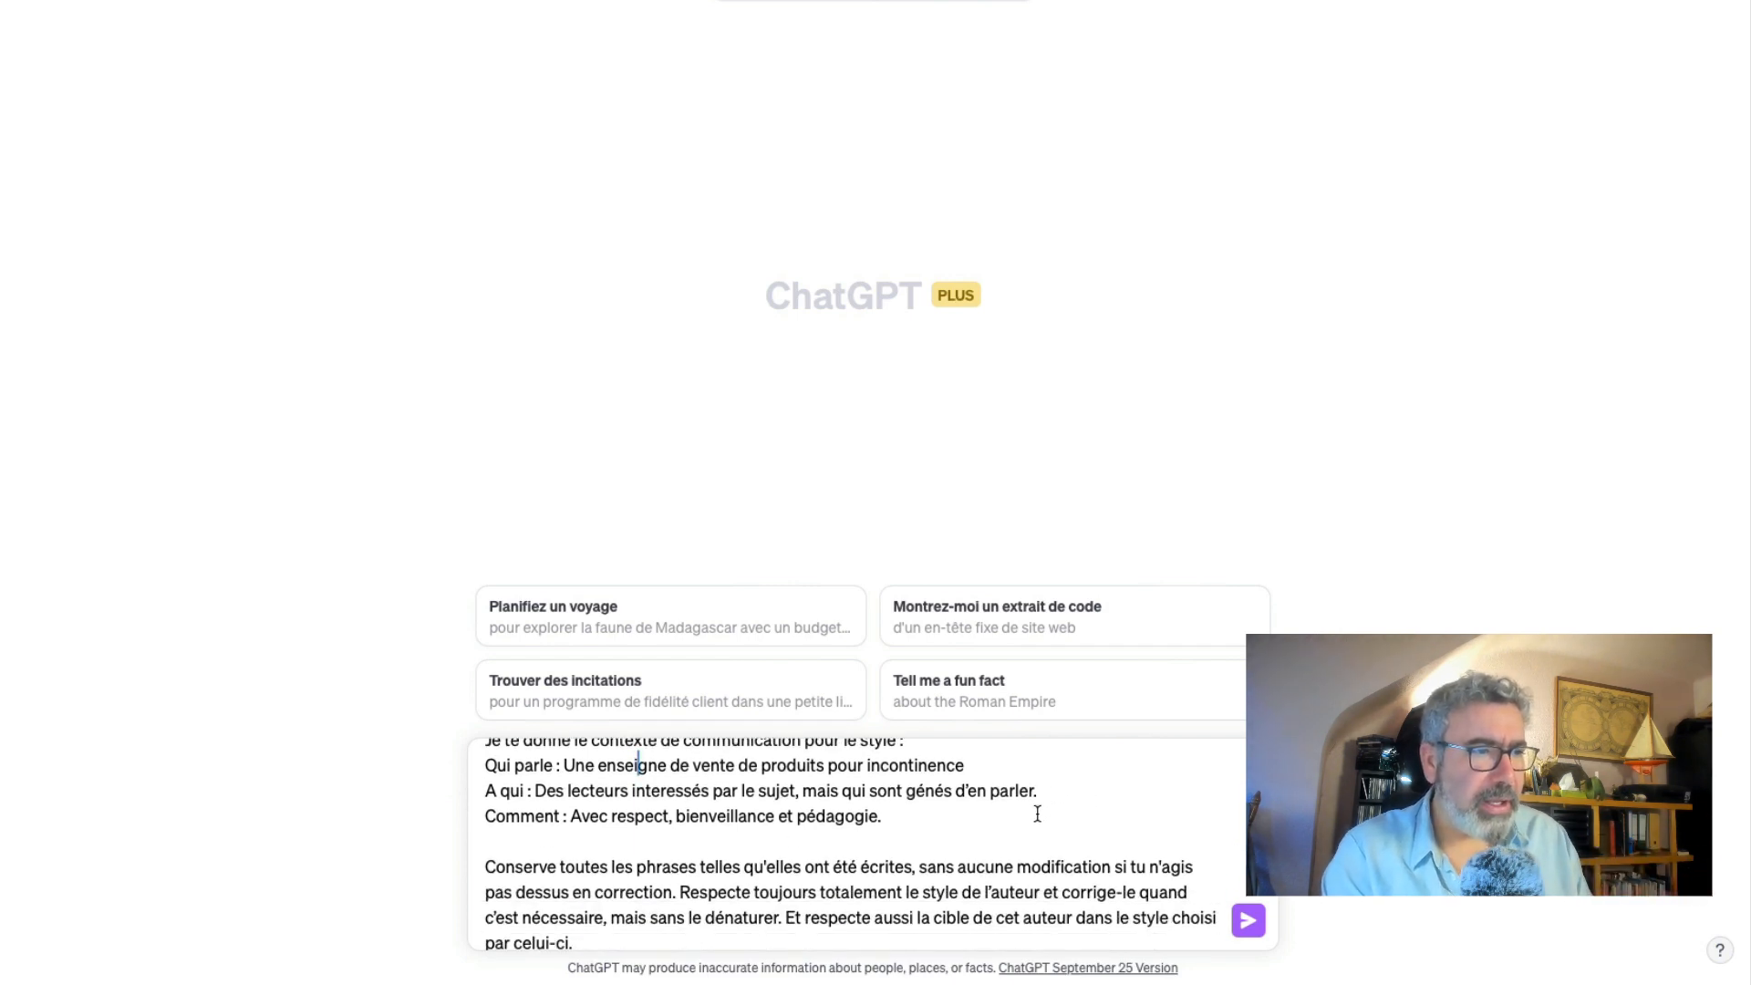
scroll(951, 876, down, 4)
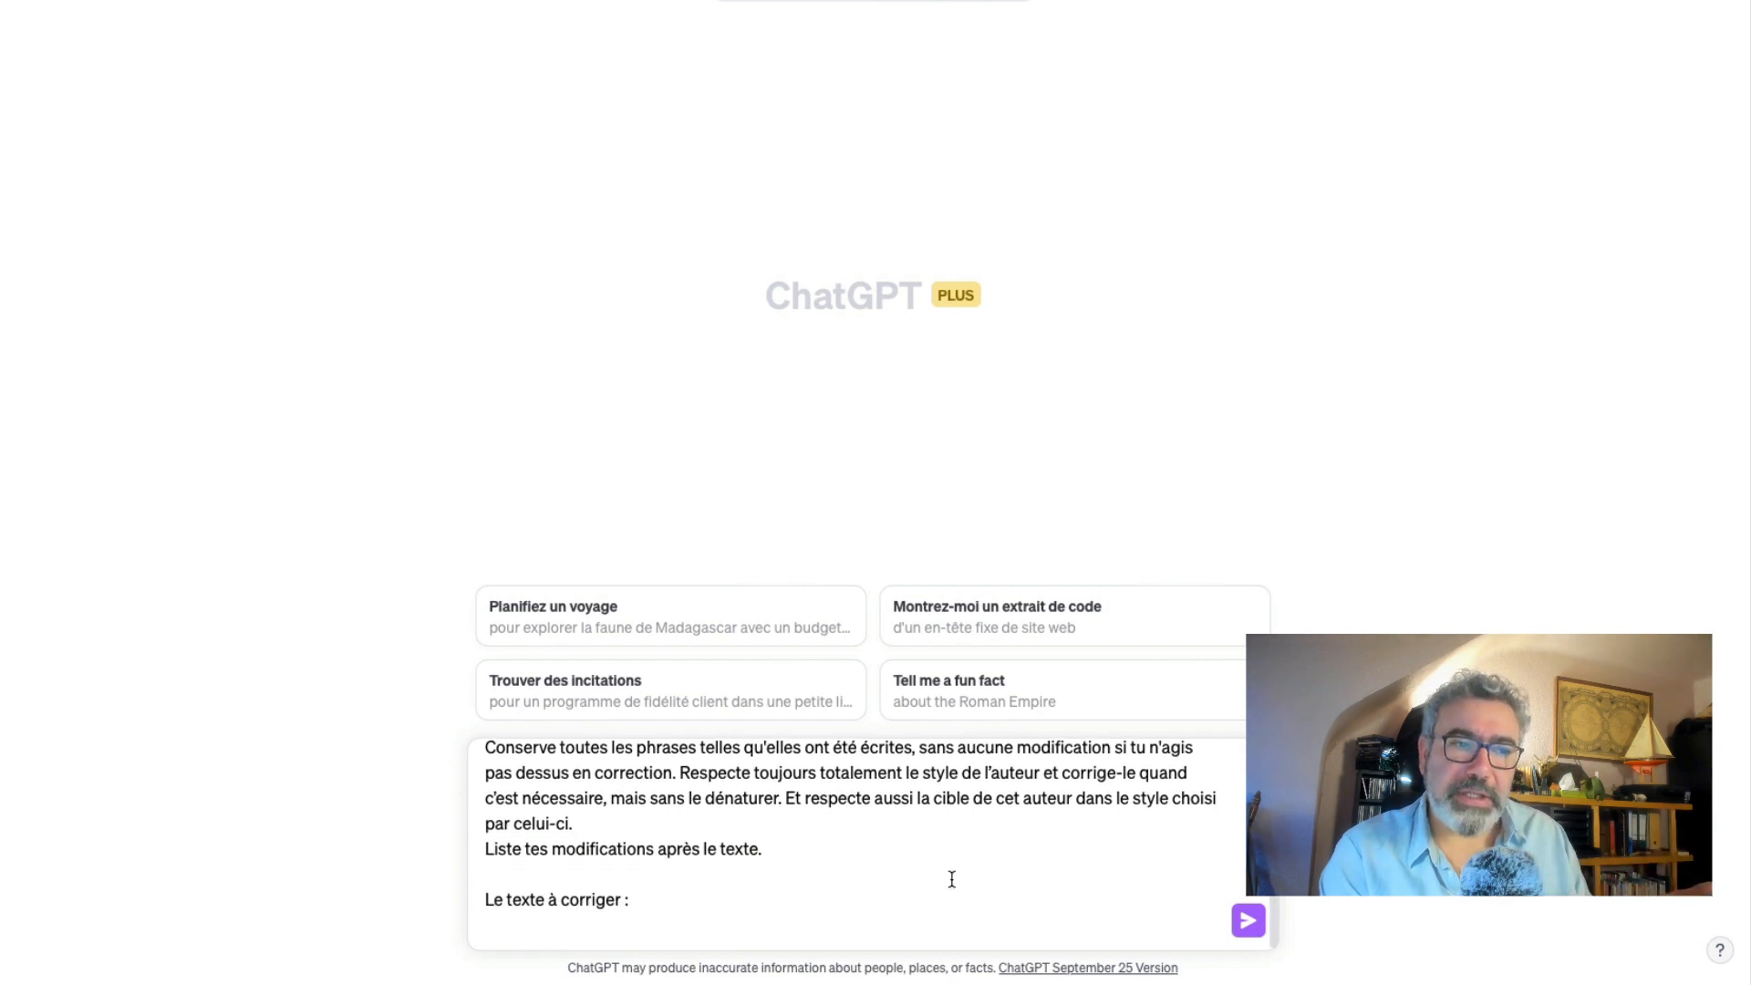
scroll(951, 878, up, 1)
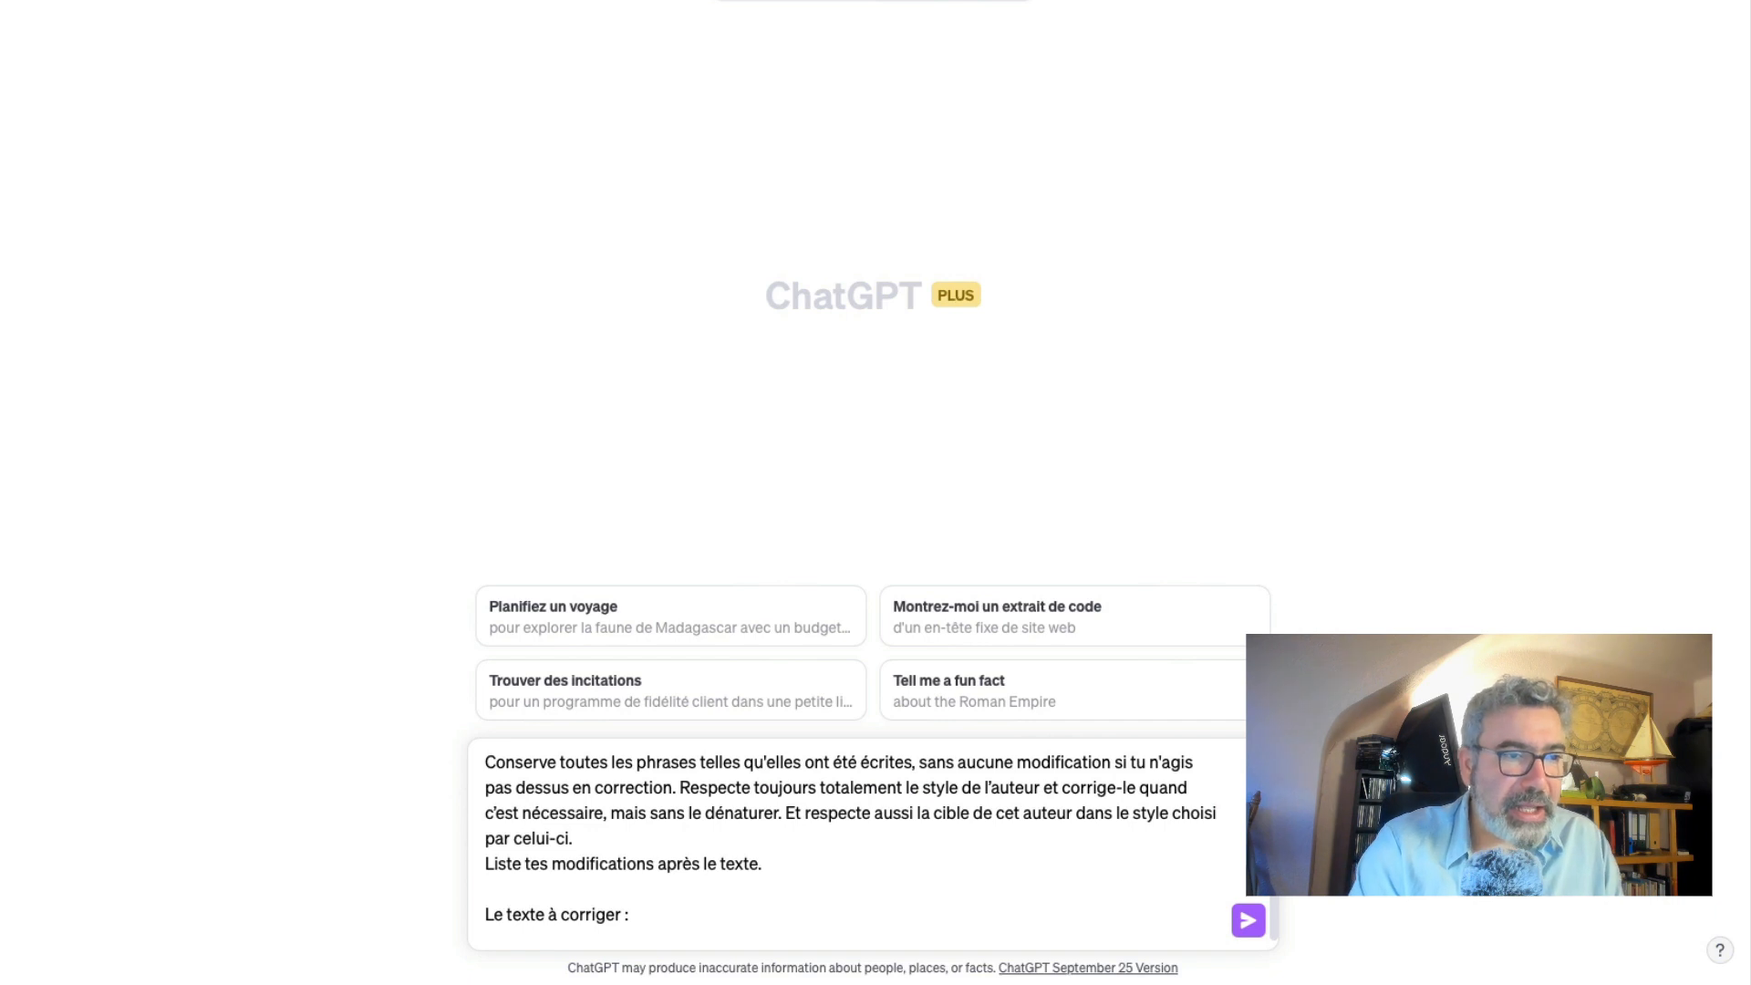
Clear the example answers after "Qui parle :", "A qui :" and "Comment :" in the prompt's communication context.
scroll(696, 850, up, 5)
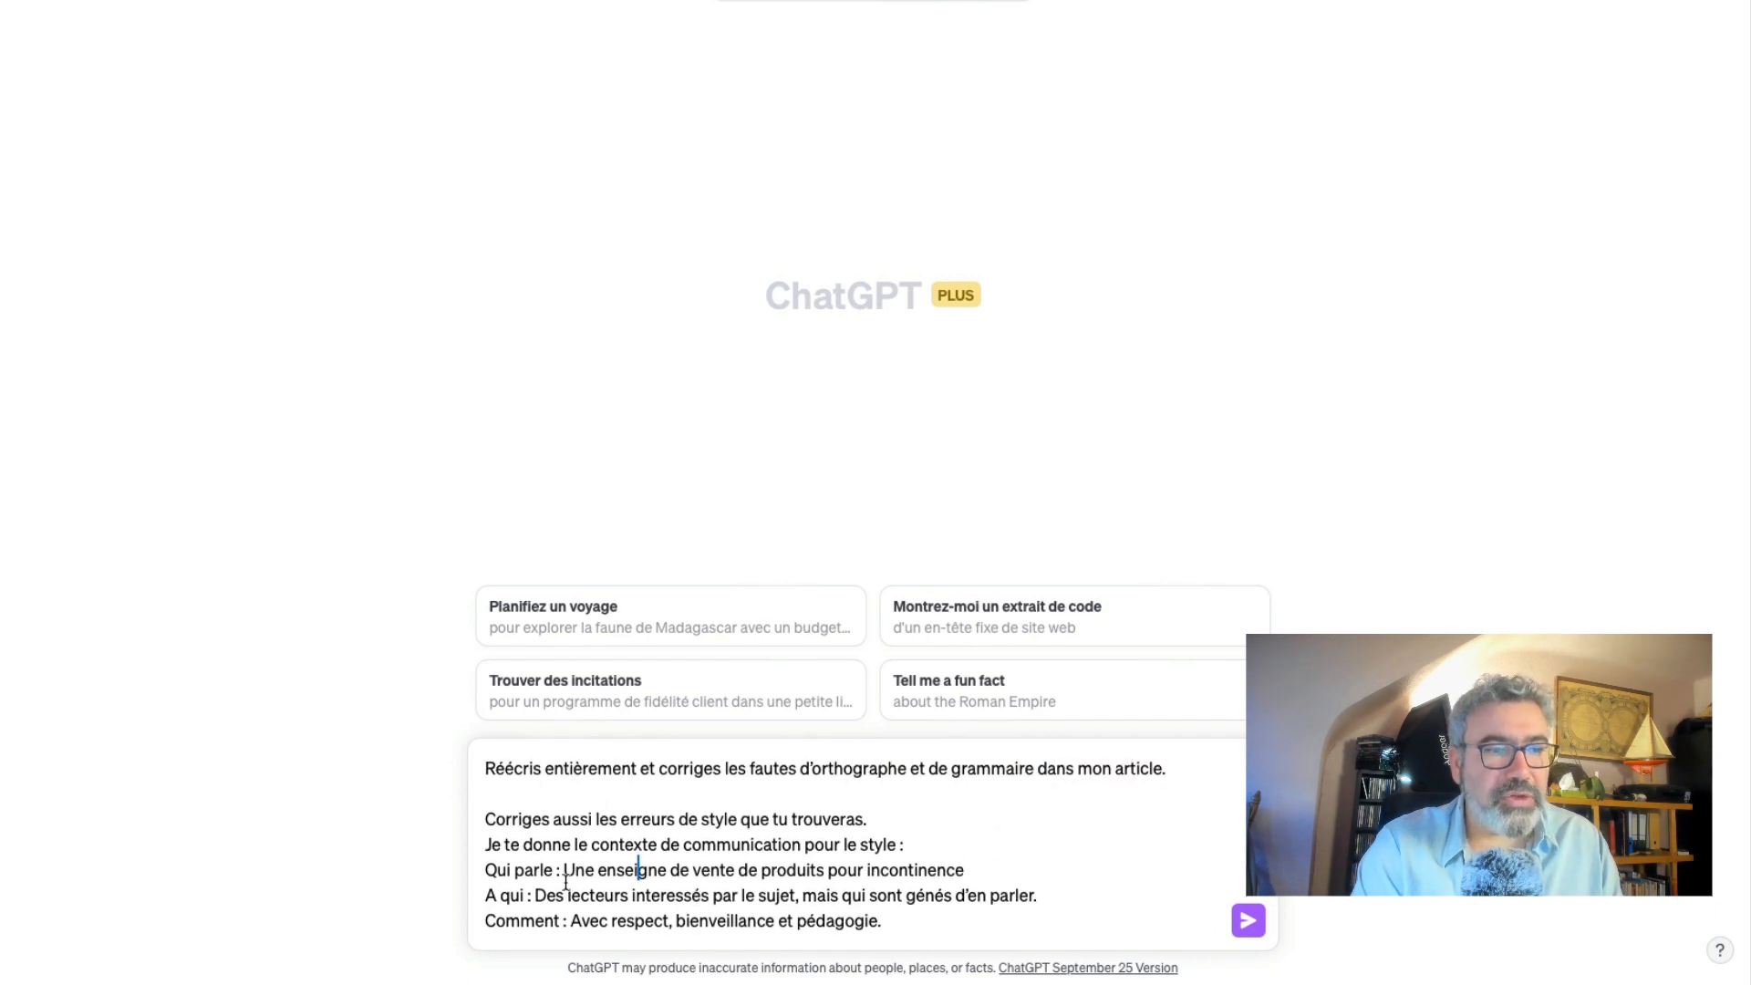
drag(565, 868, 1031, 864)
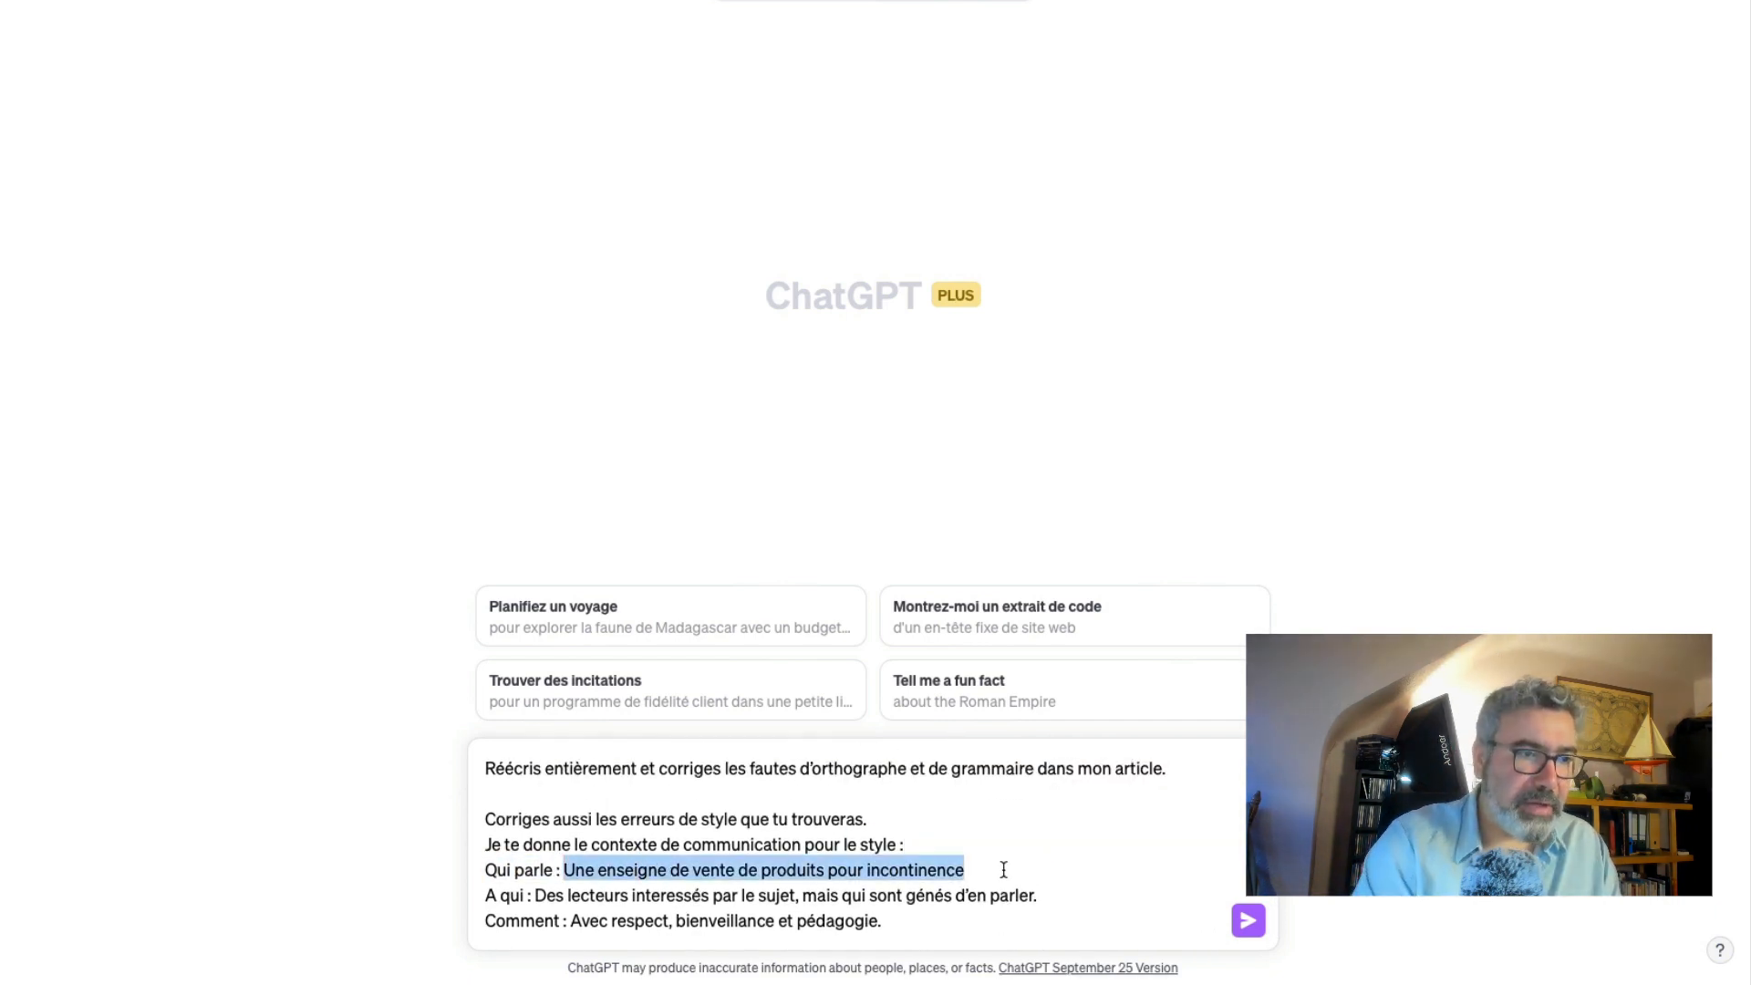
key(BackSpace)
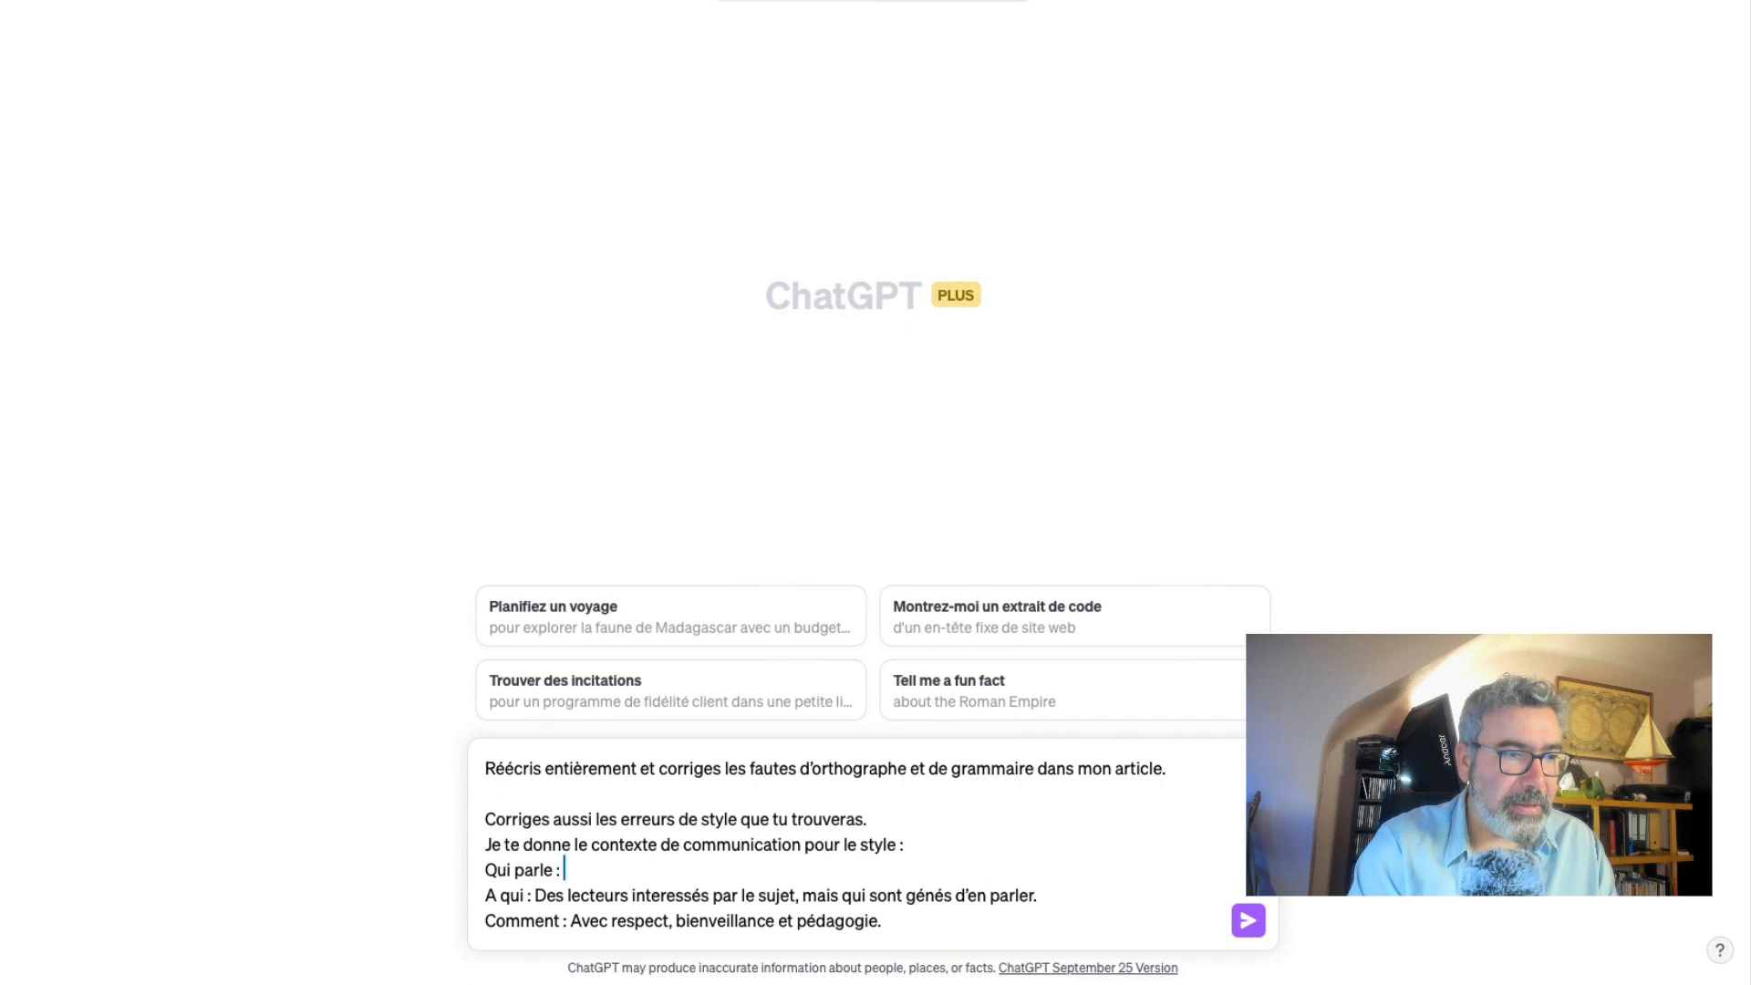
click(536, 895)
drag(552, 896, 1048, 895)
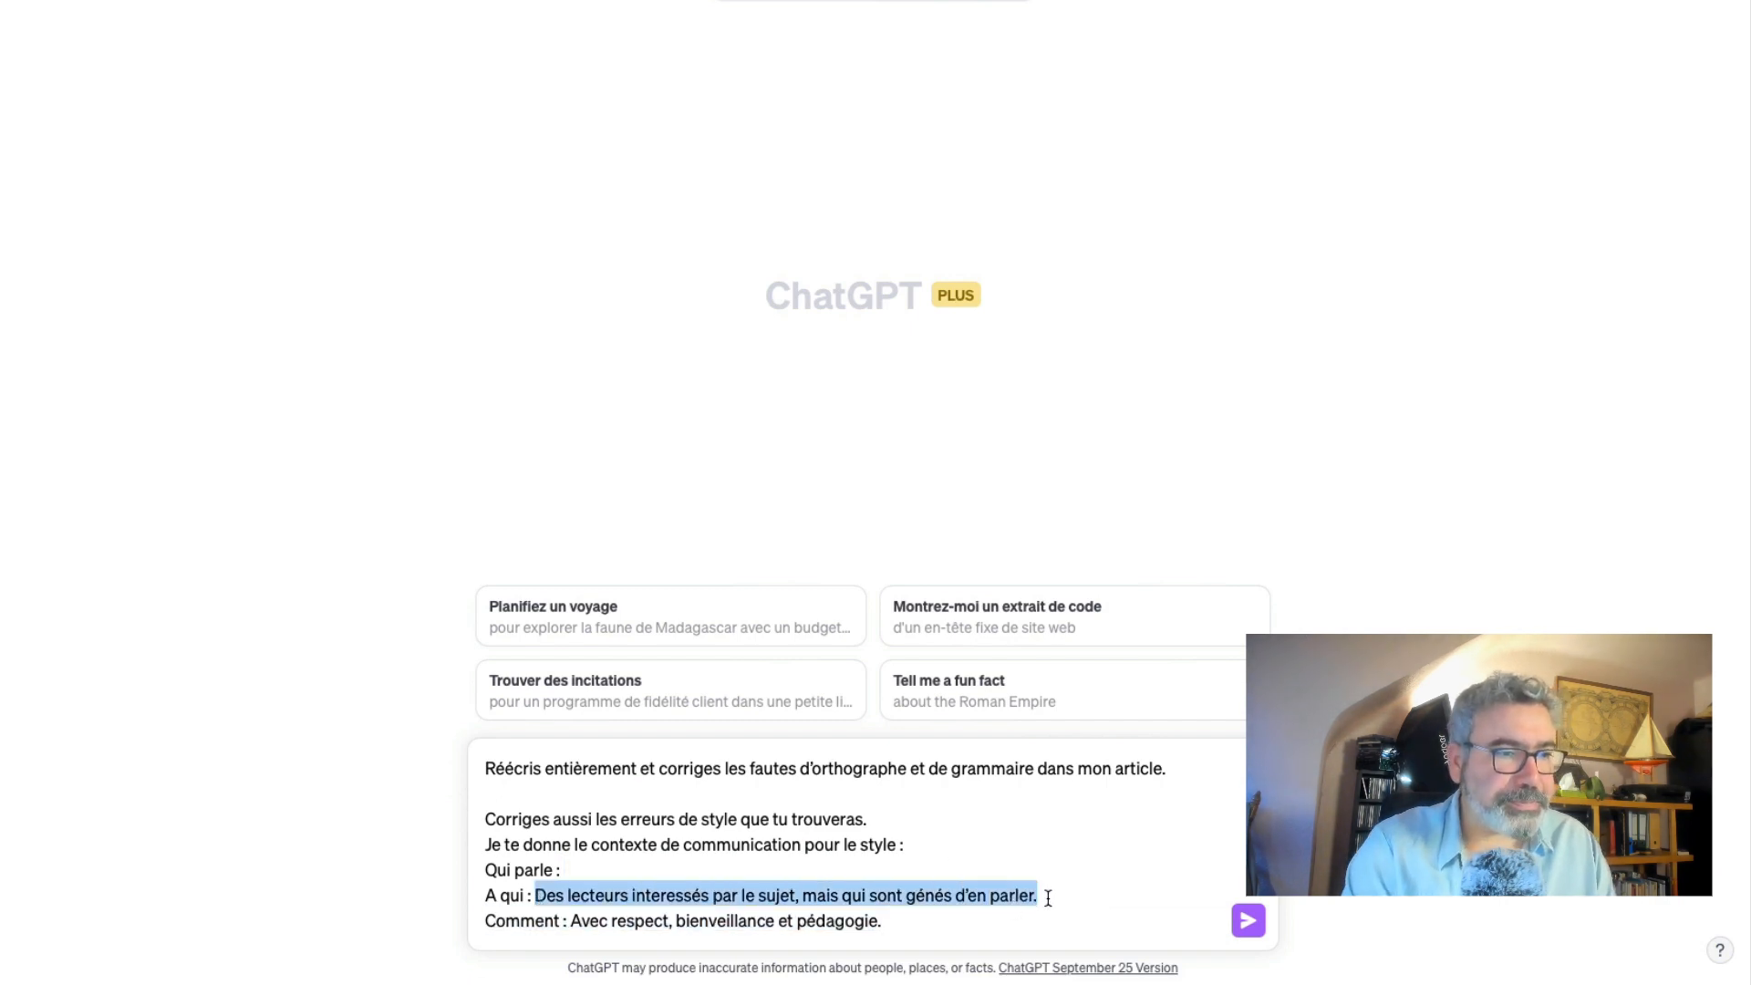
key(BackSpace)
drag(571, 921, 947, 925)
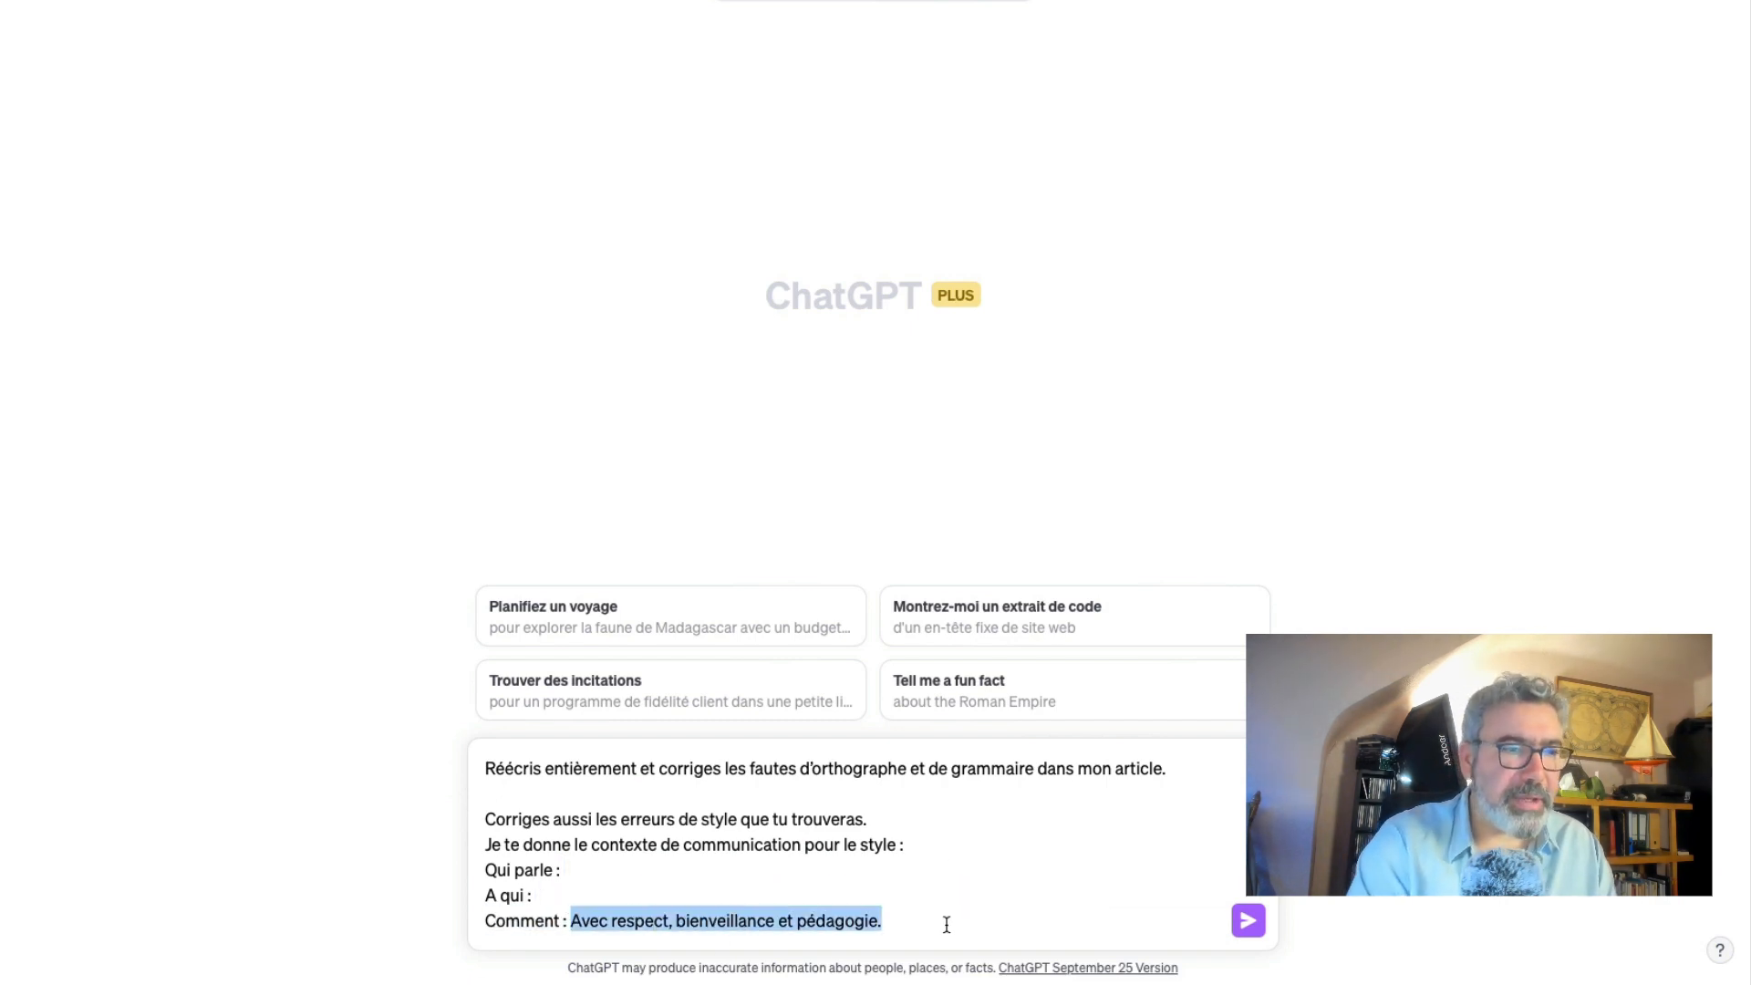
key(BackSpace)
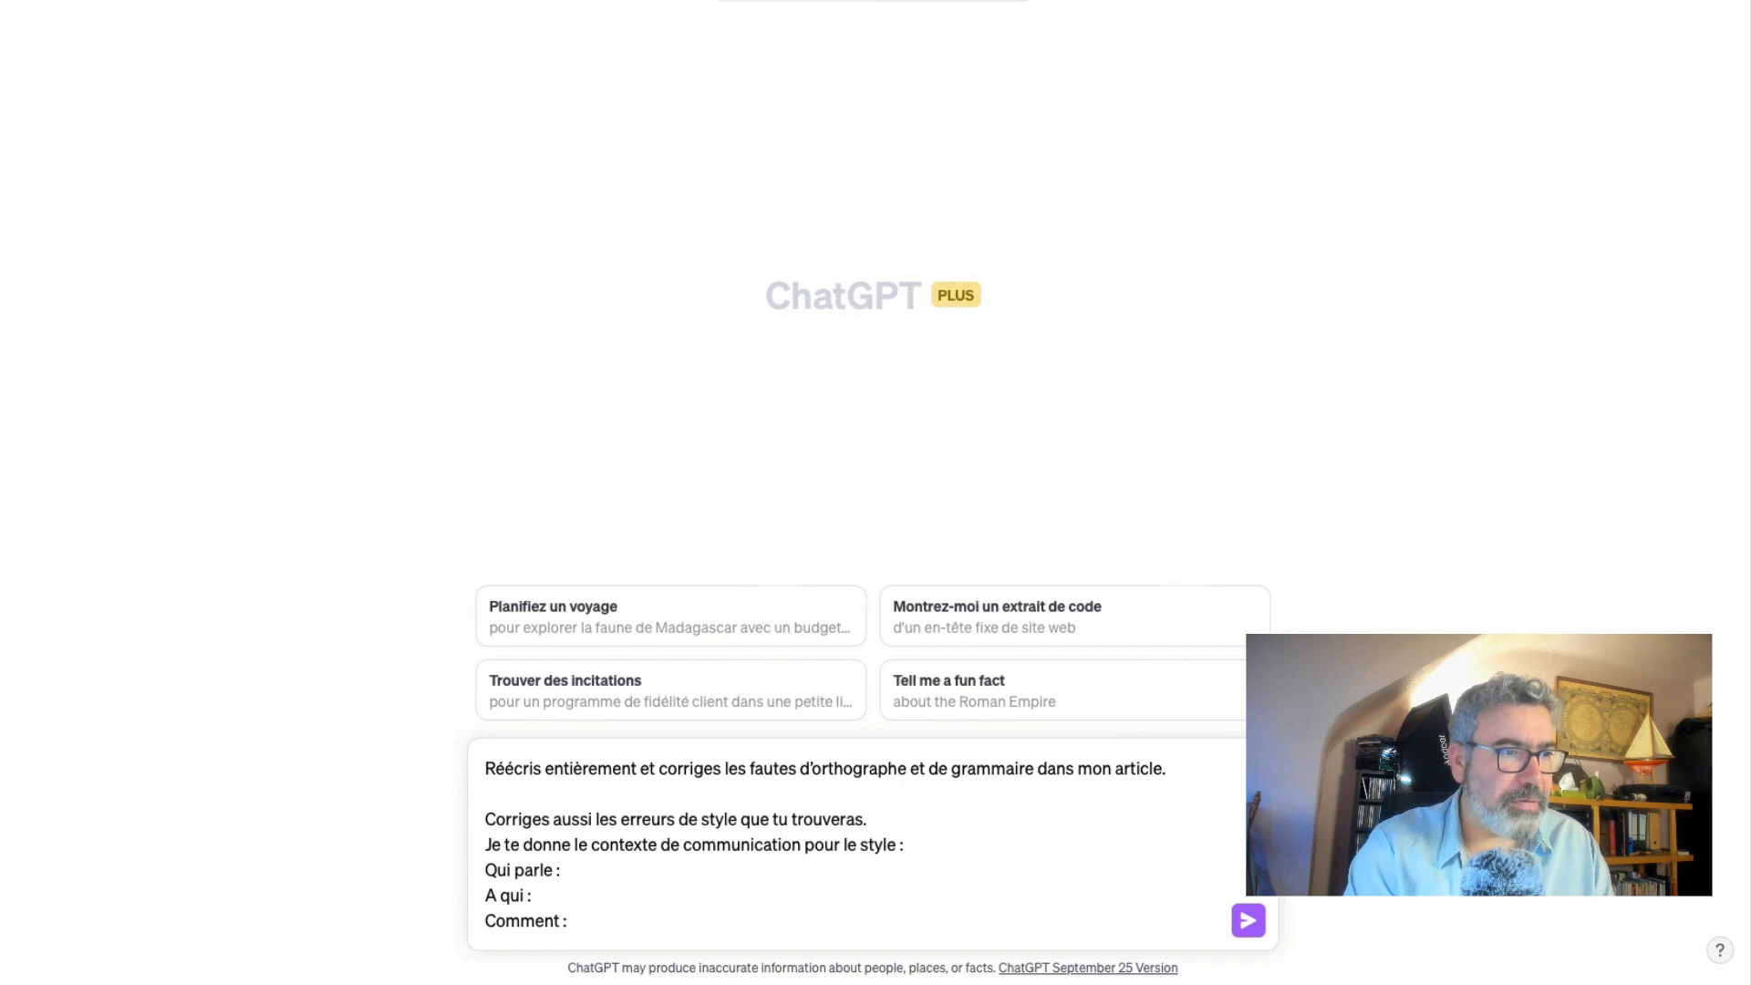
Paste the article about electricity below "Le texte à corriger :" at the end of the prompt.
scroll(605, 902, down, 5)
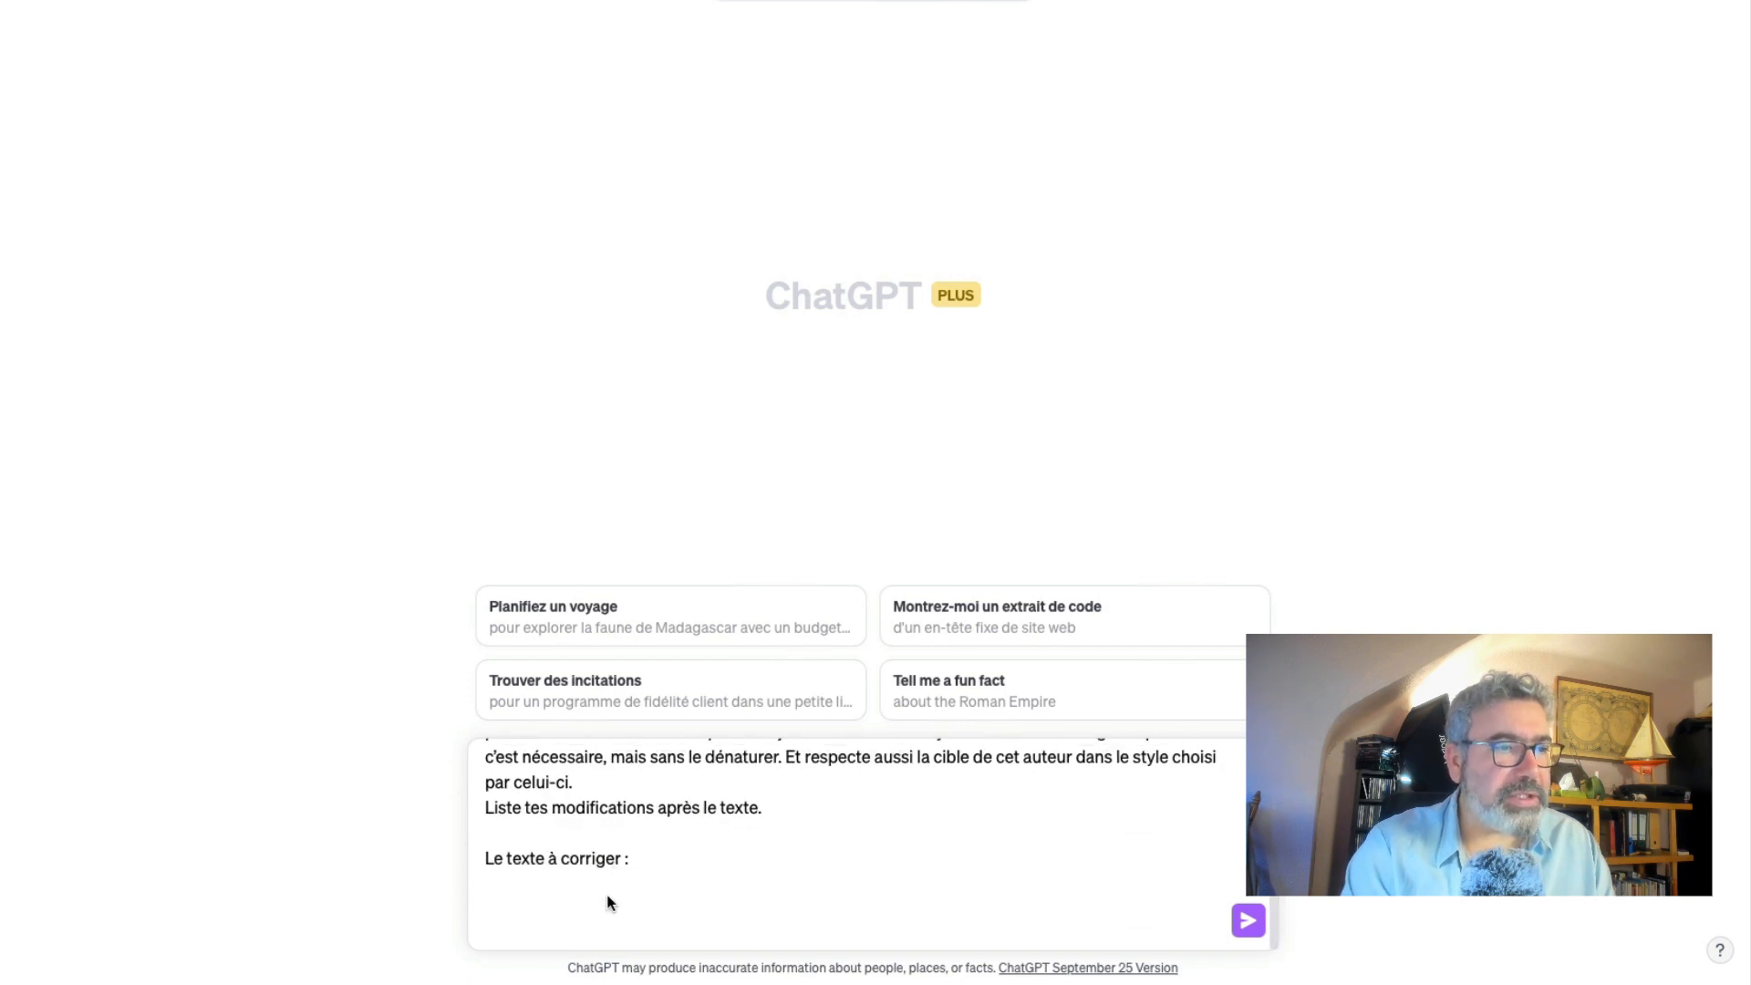
scroll(664, 922, up, 1)
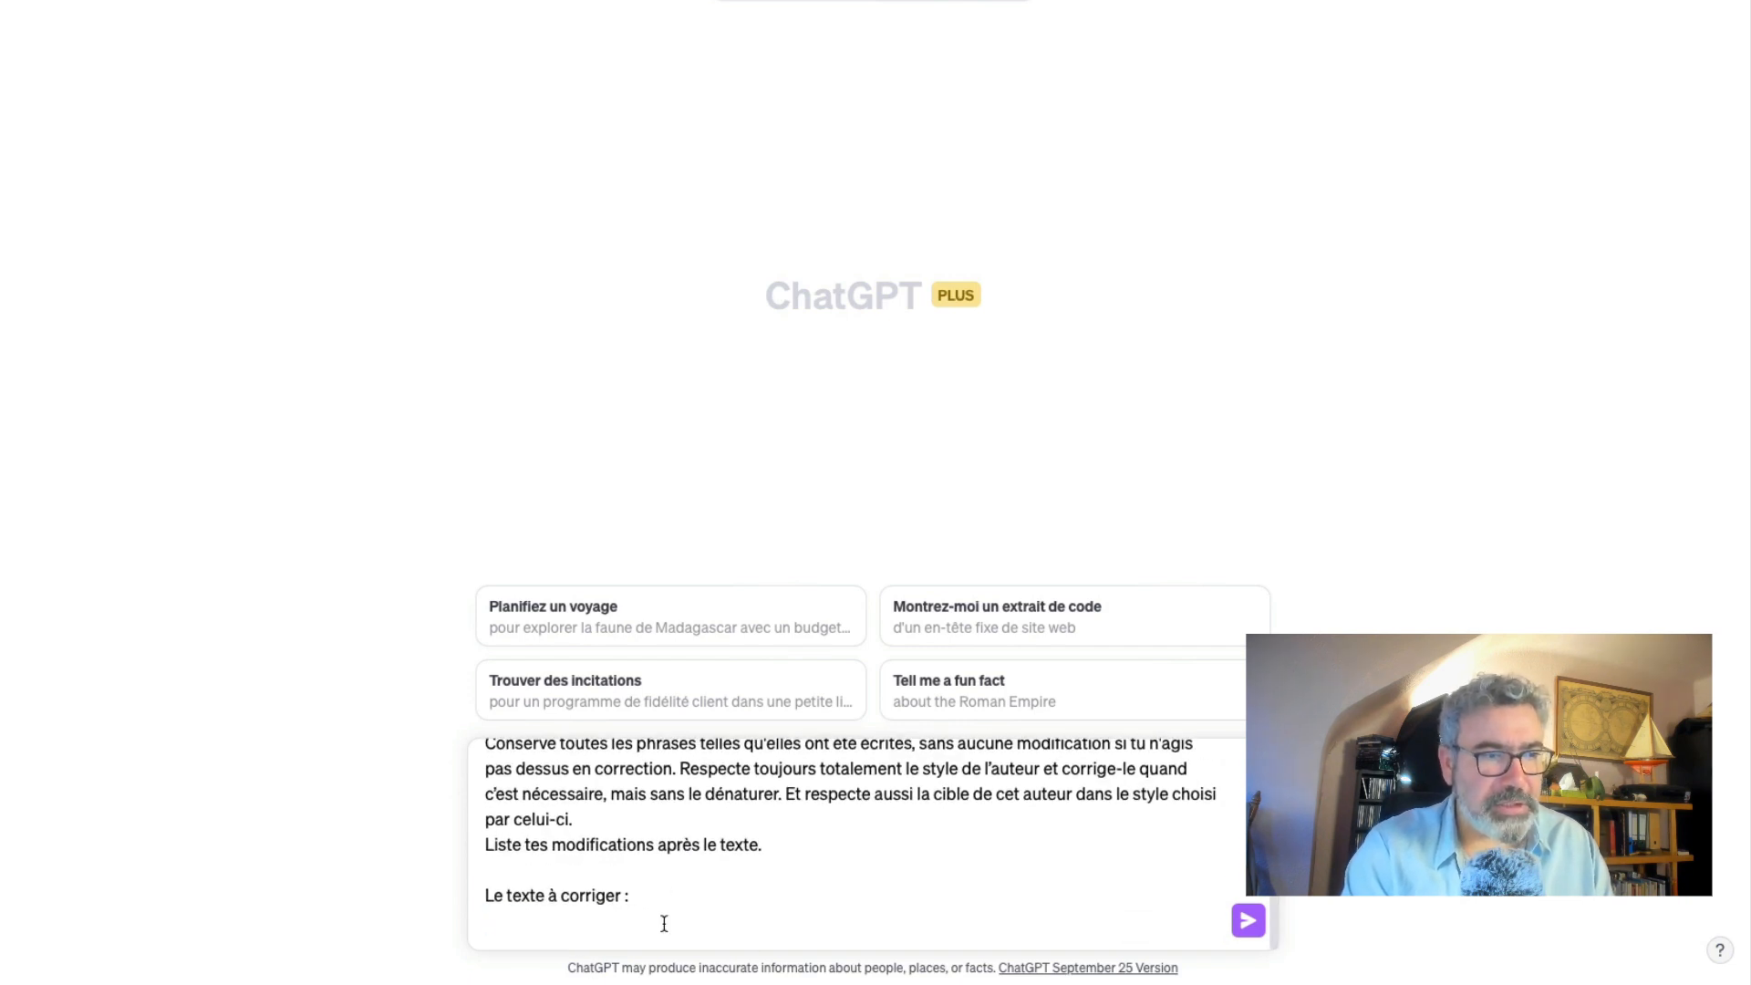
key(ctrl+v)
Read through the pasted electricity article to examine its spelling and grammar.
scroll(725, 884, up, 2)
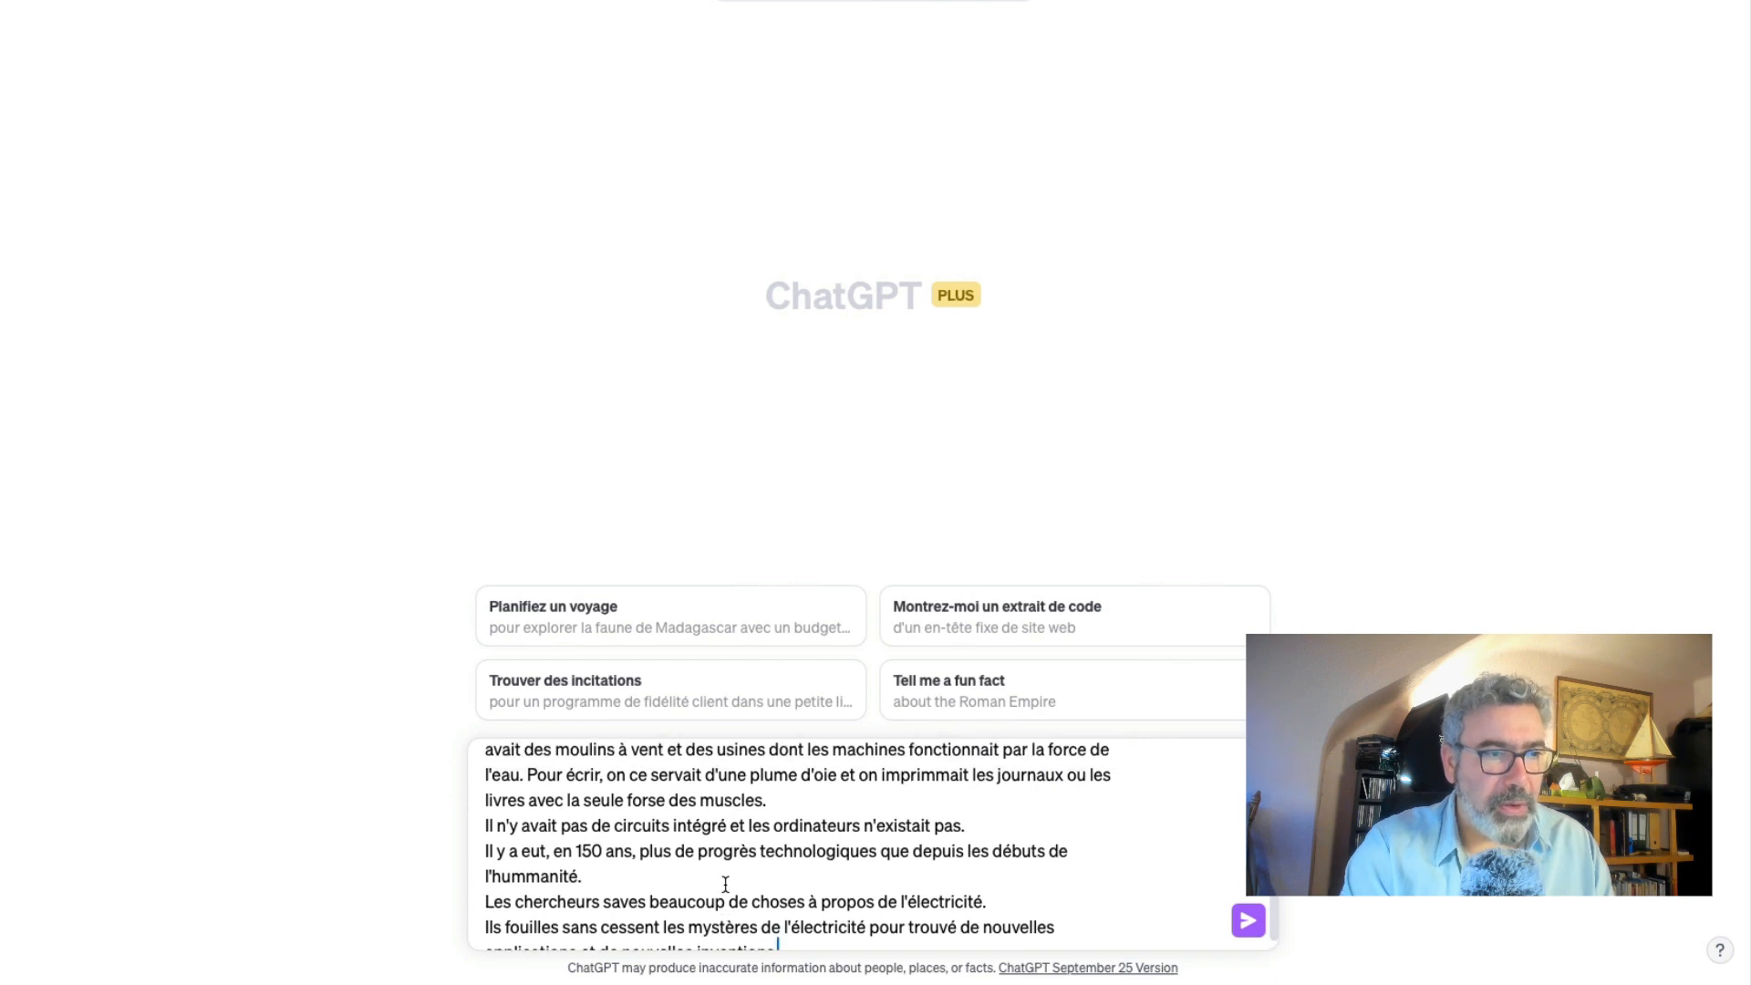
scroll(725, 884, up, 1)
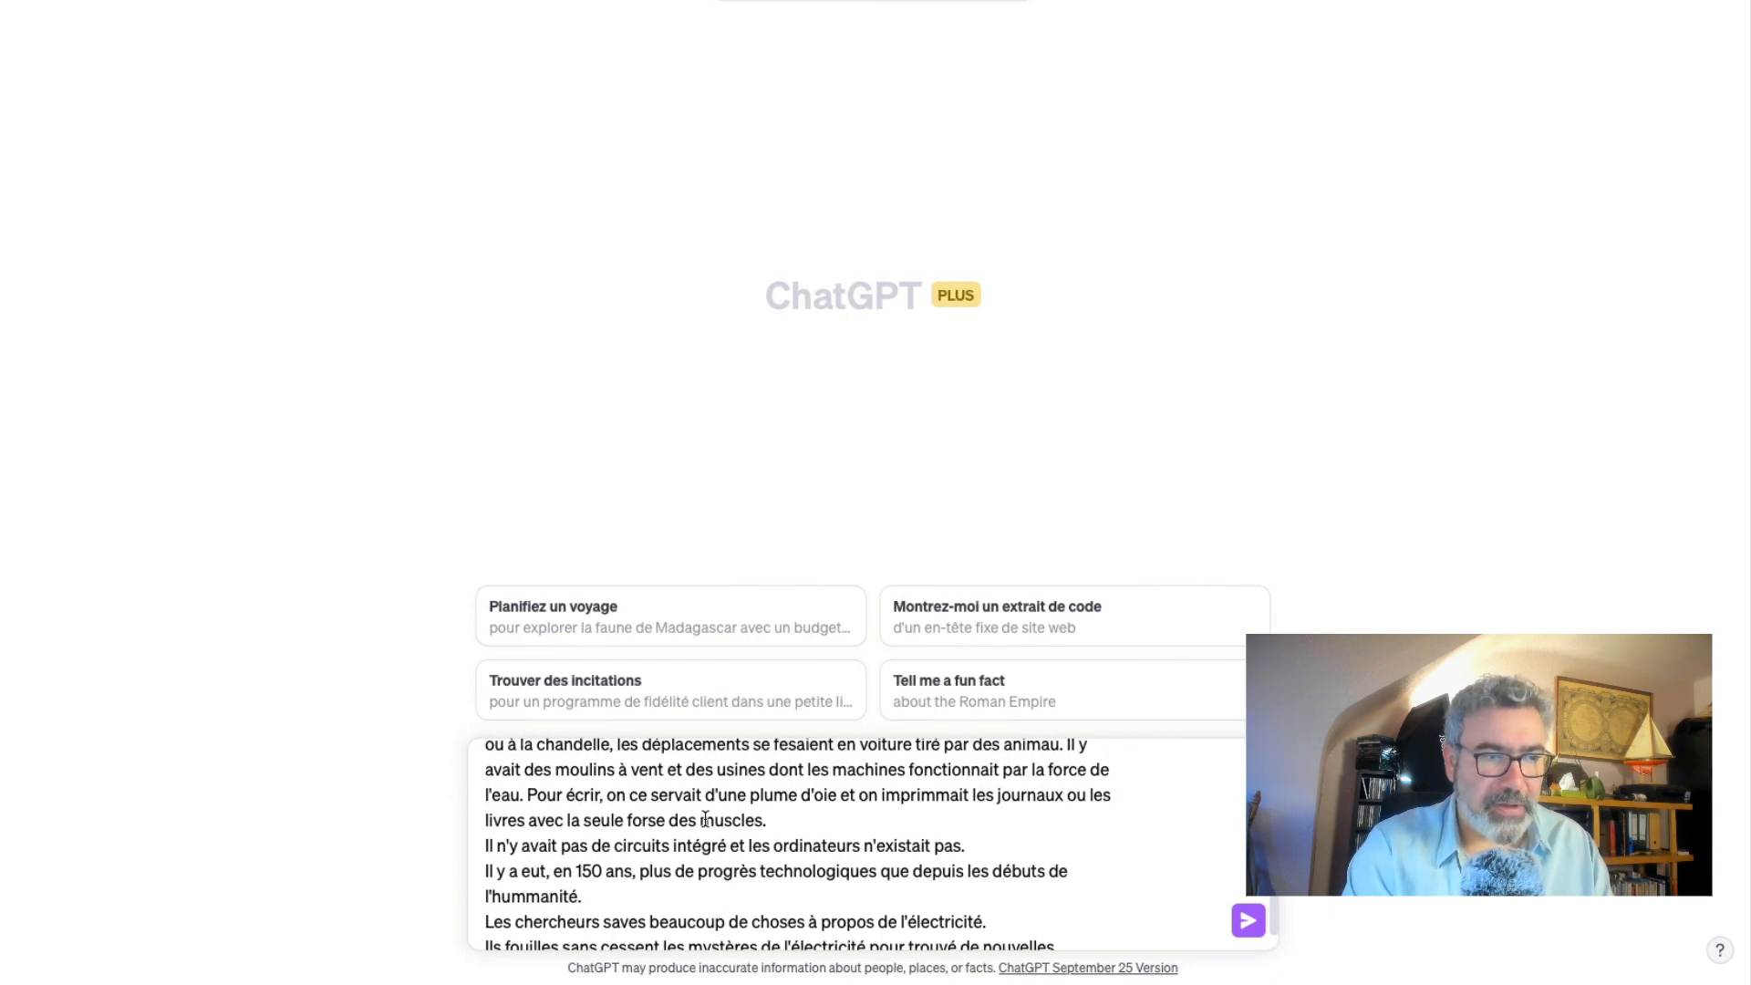
scroll(707, 818, up, 3)
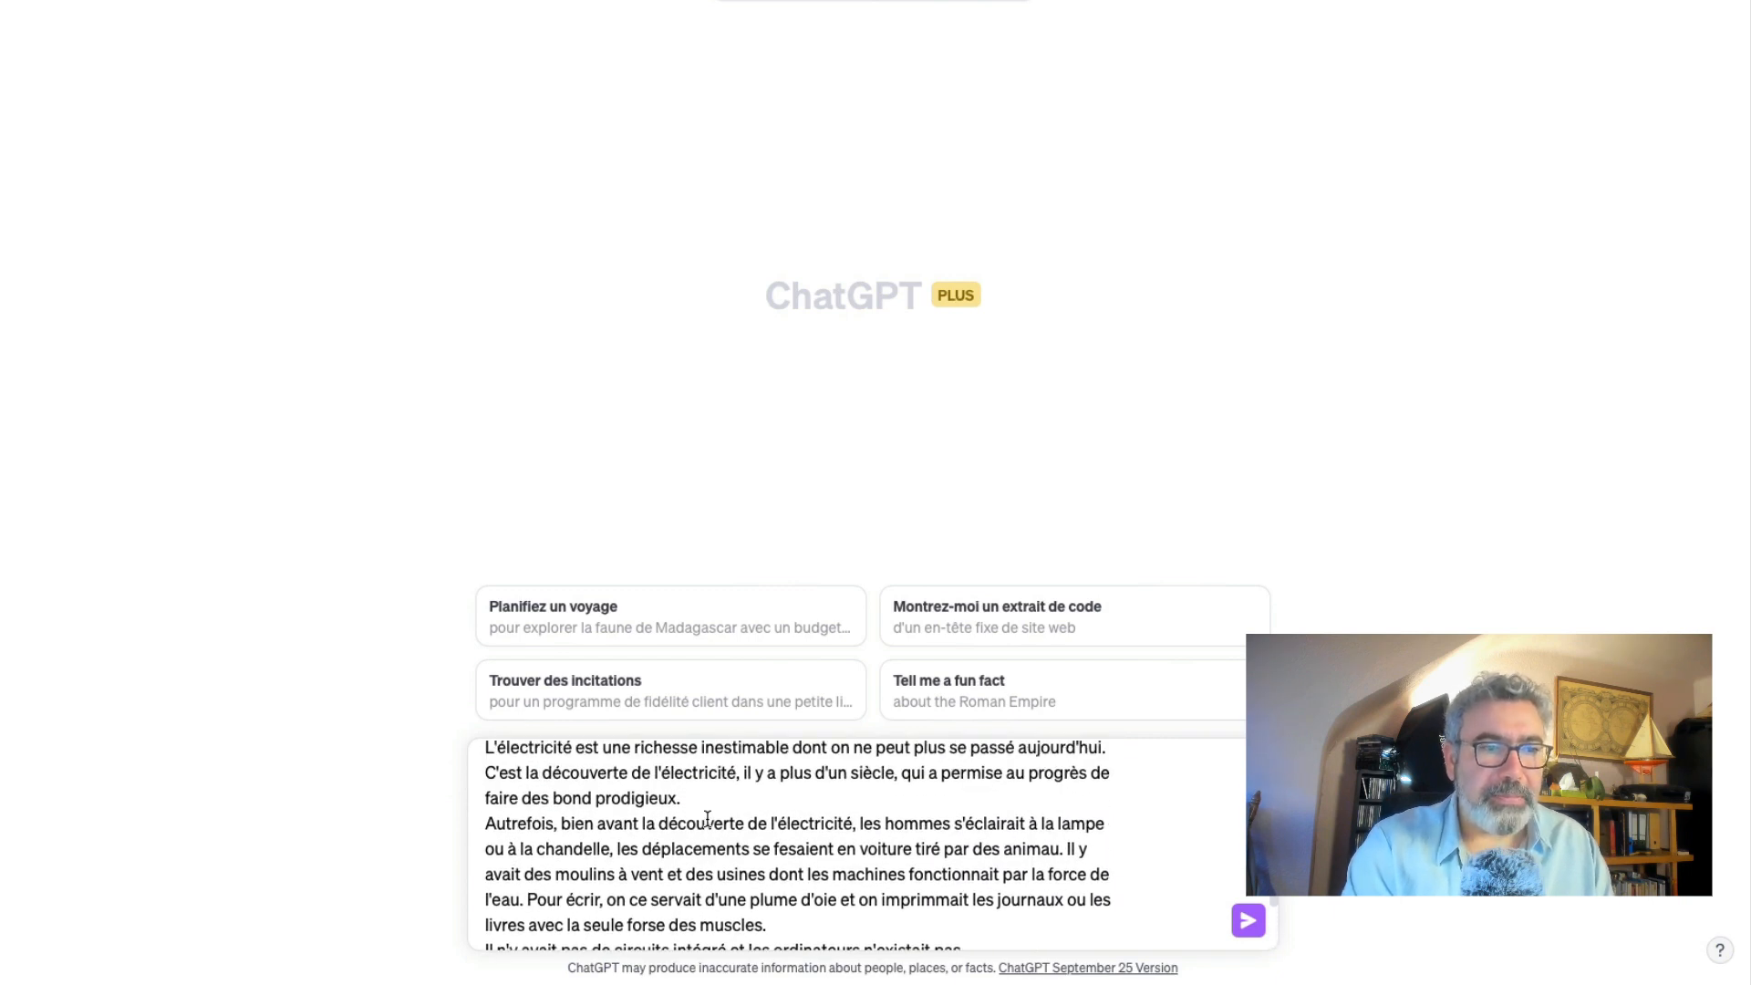
scroll(707, 818, up, 3)
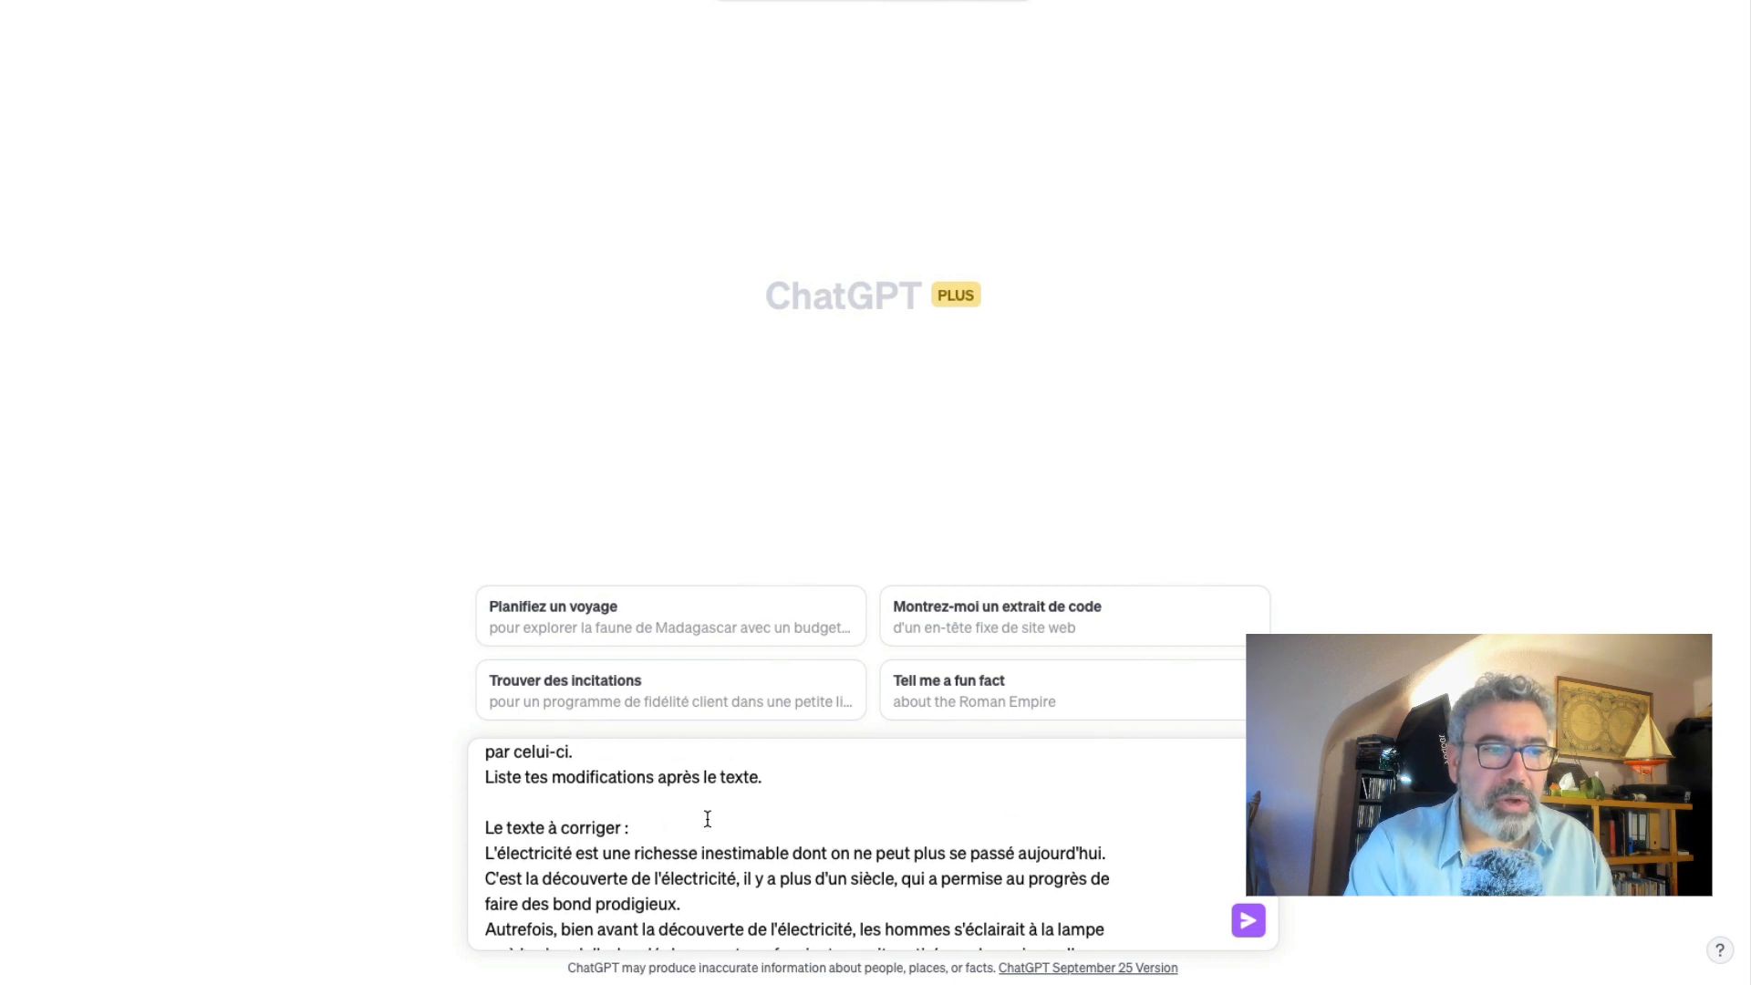
scroll(707, 818, down, 2)
scroll(707, 818, down, 8)
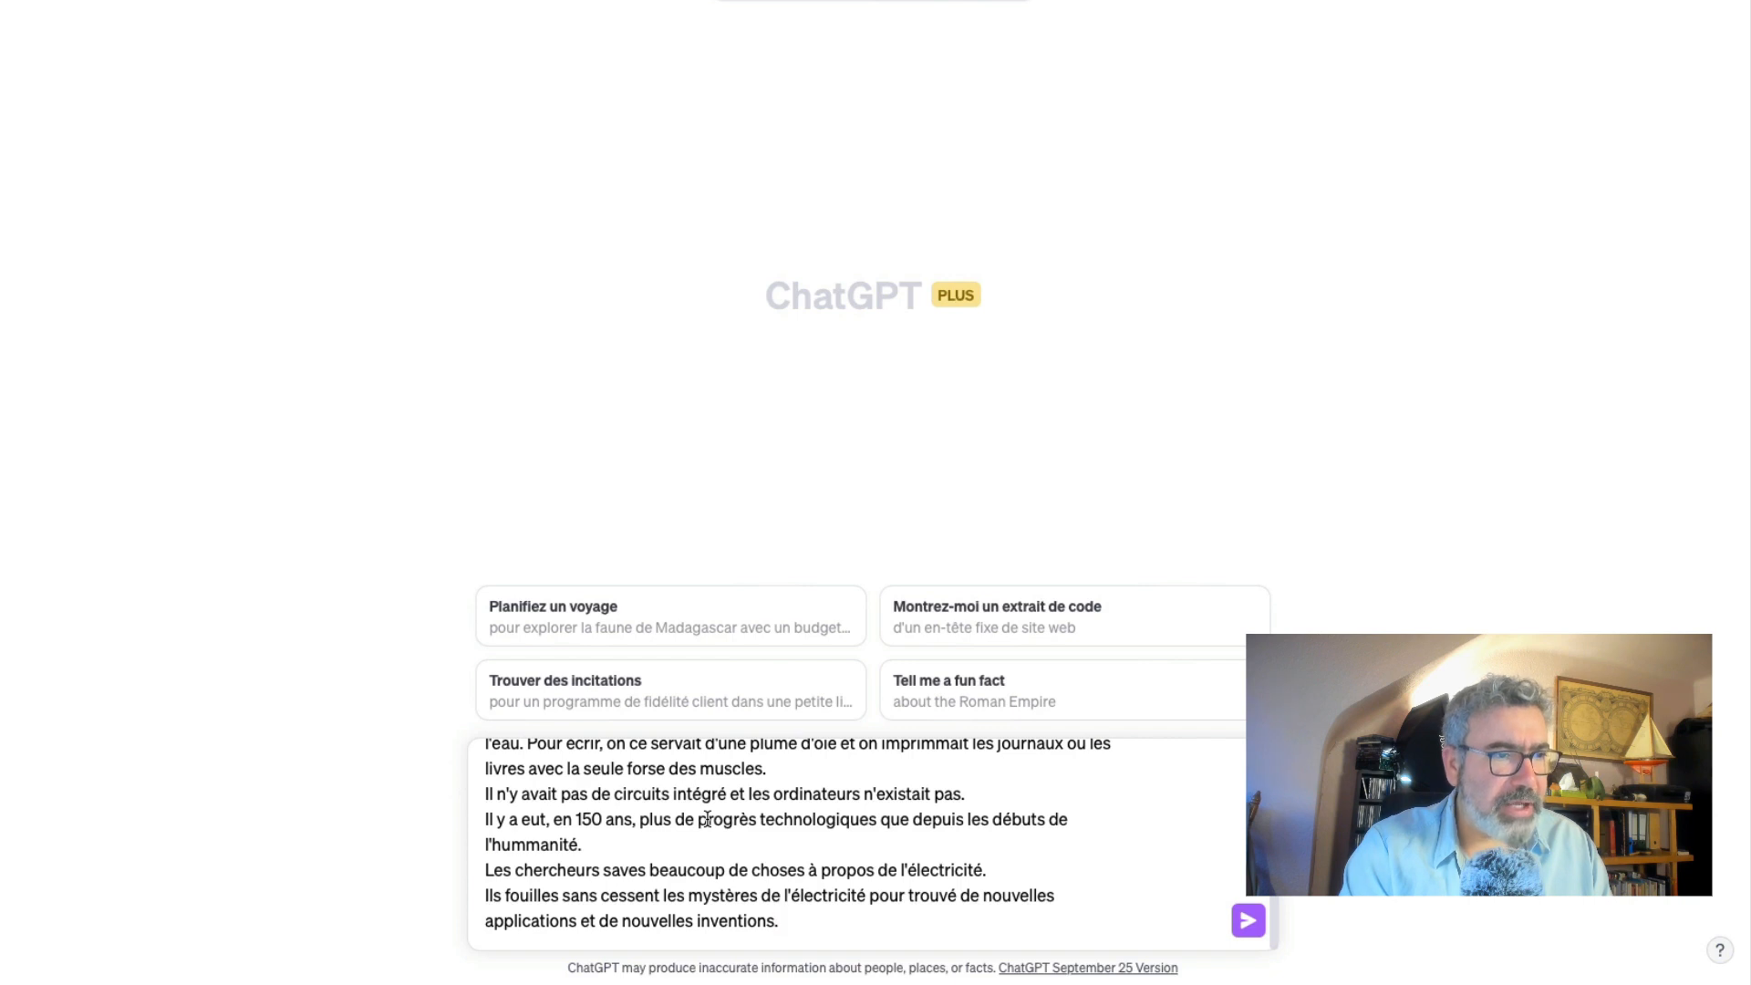
scroll(767, 844, up, 1)
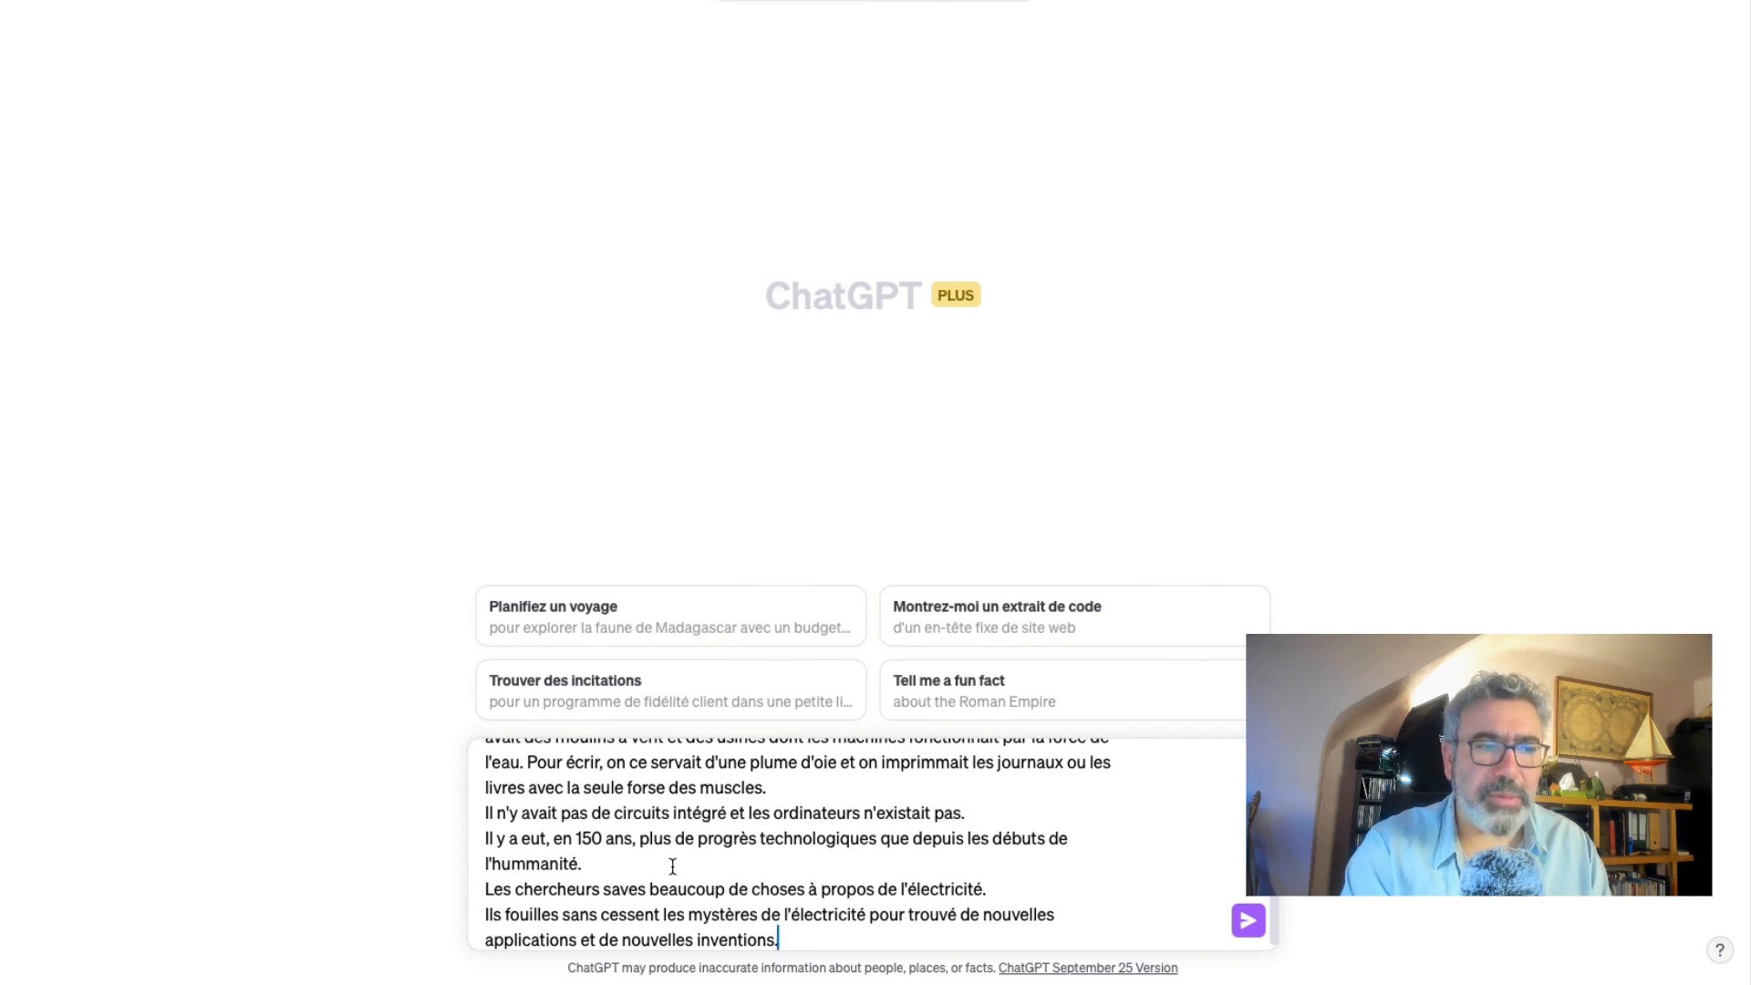
scroll(723, 859, up, 2)
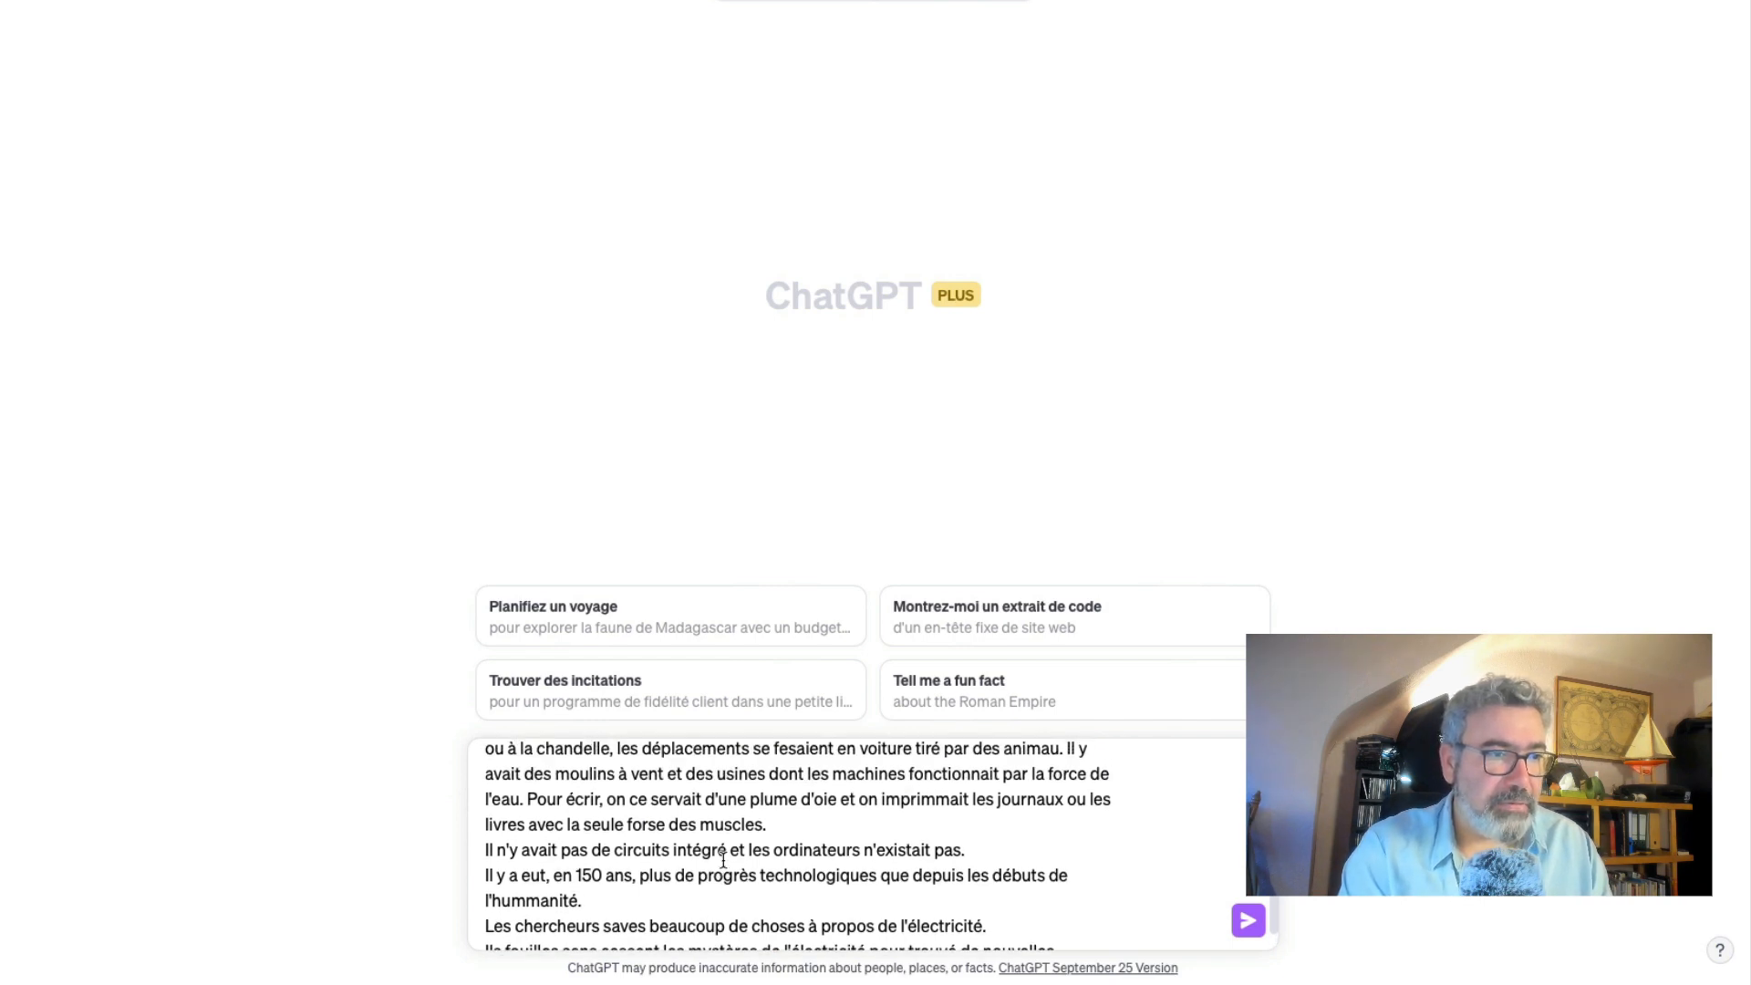
Fill in the communication context with "Un enseignant" for Qui parle and "Des élèves de 6e" for A qui.
scroll(723, 859, up, 10)
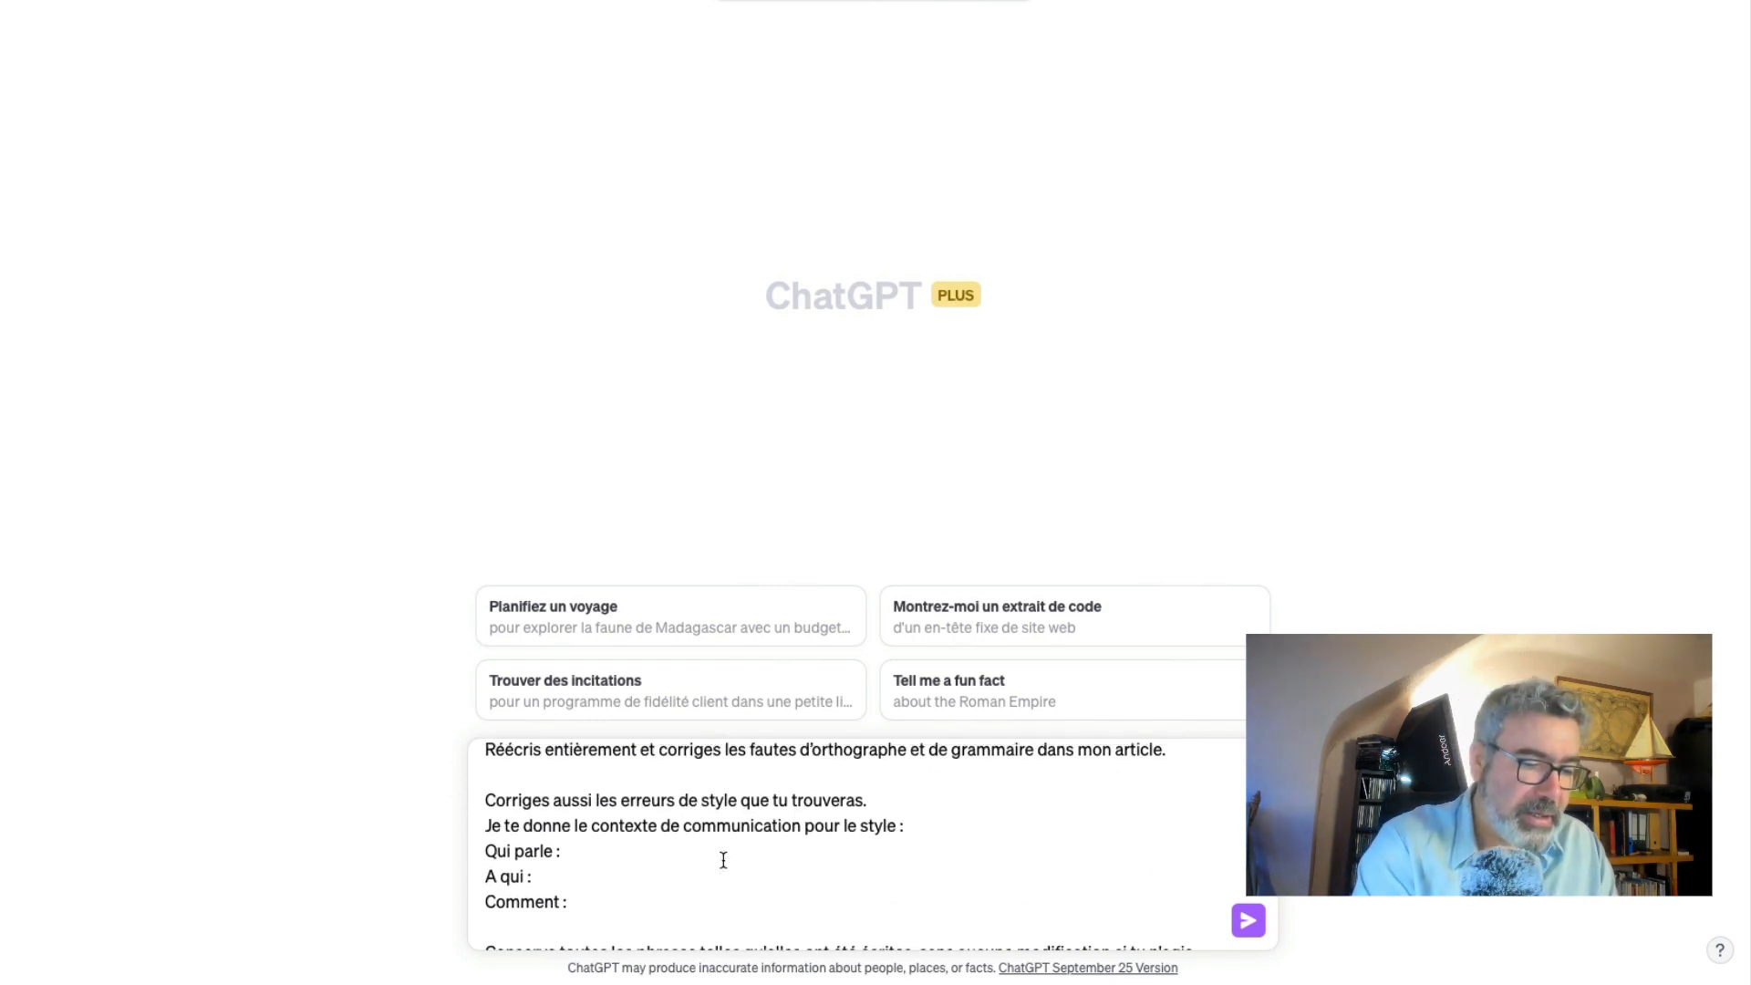
text(Un en)
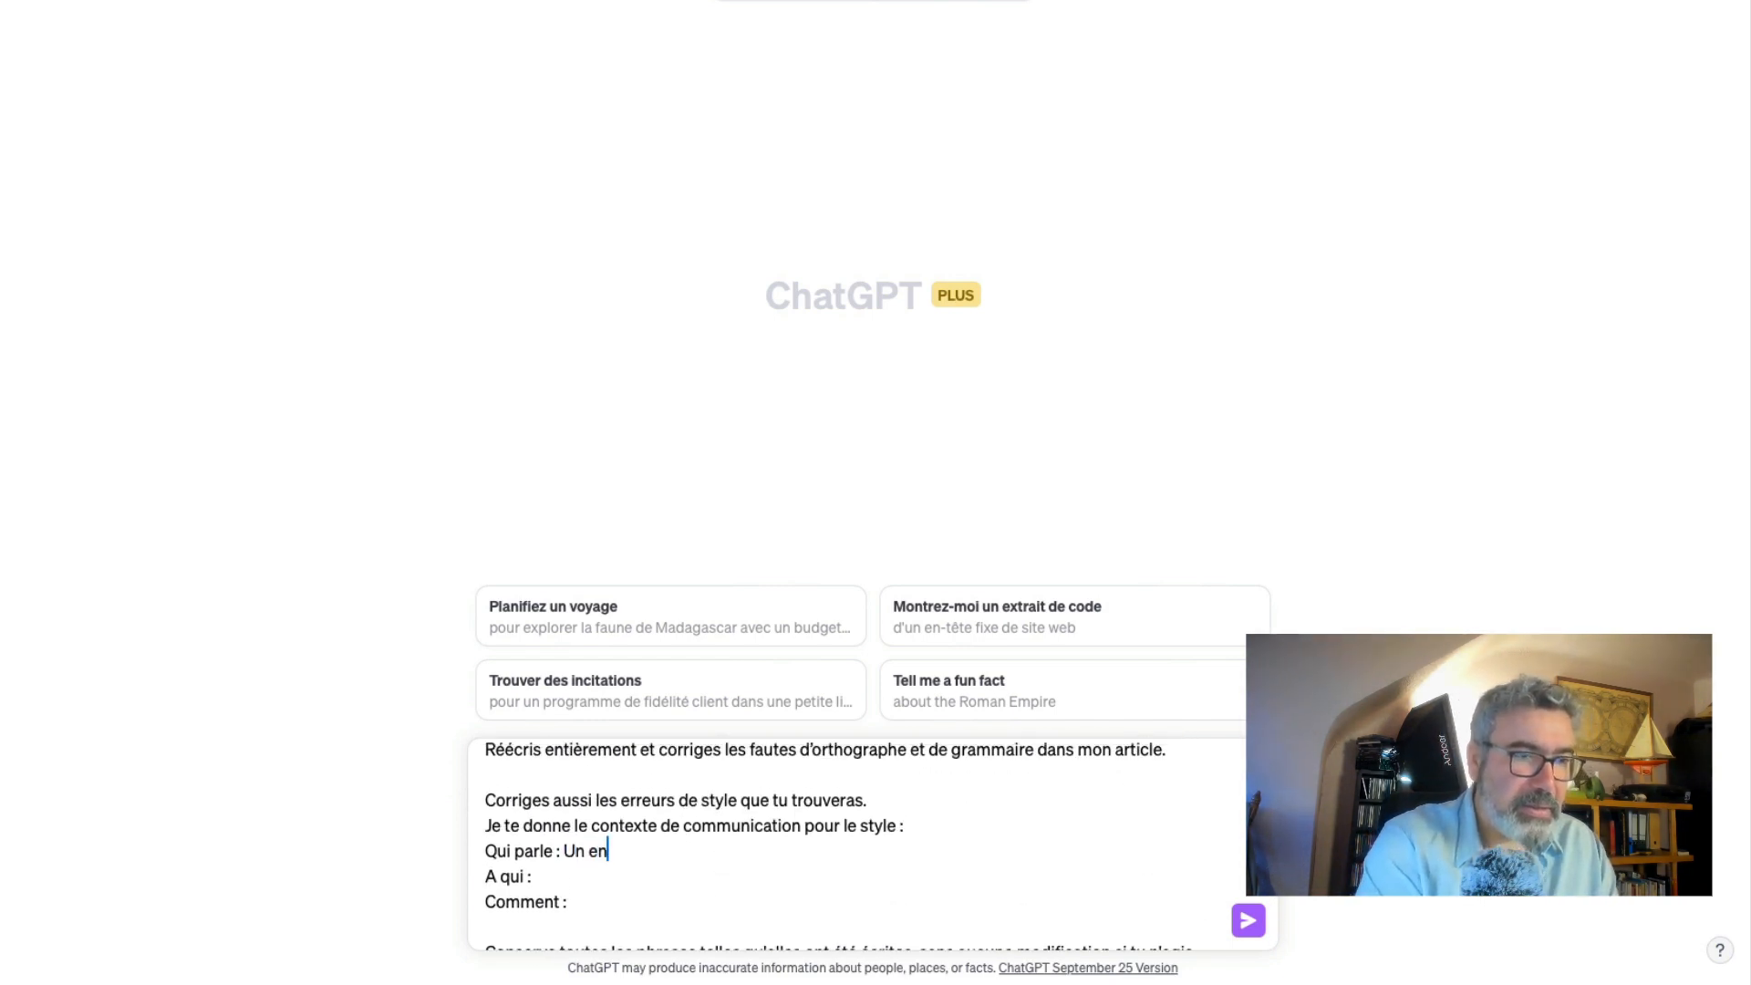
text(seignant)
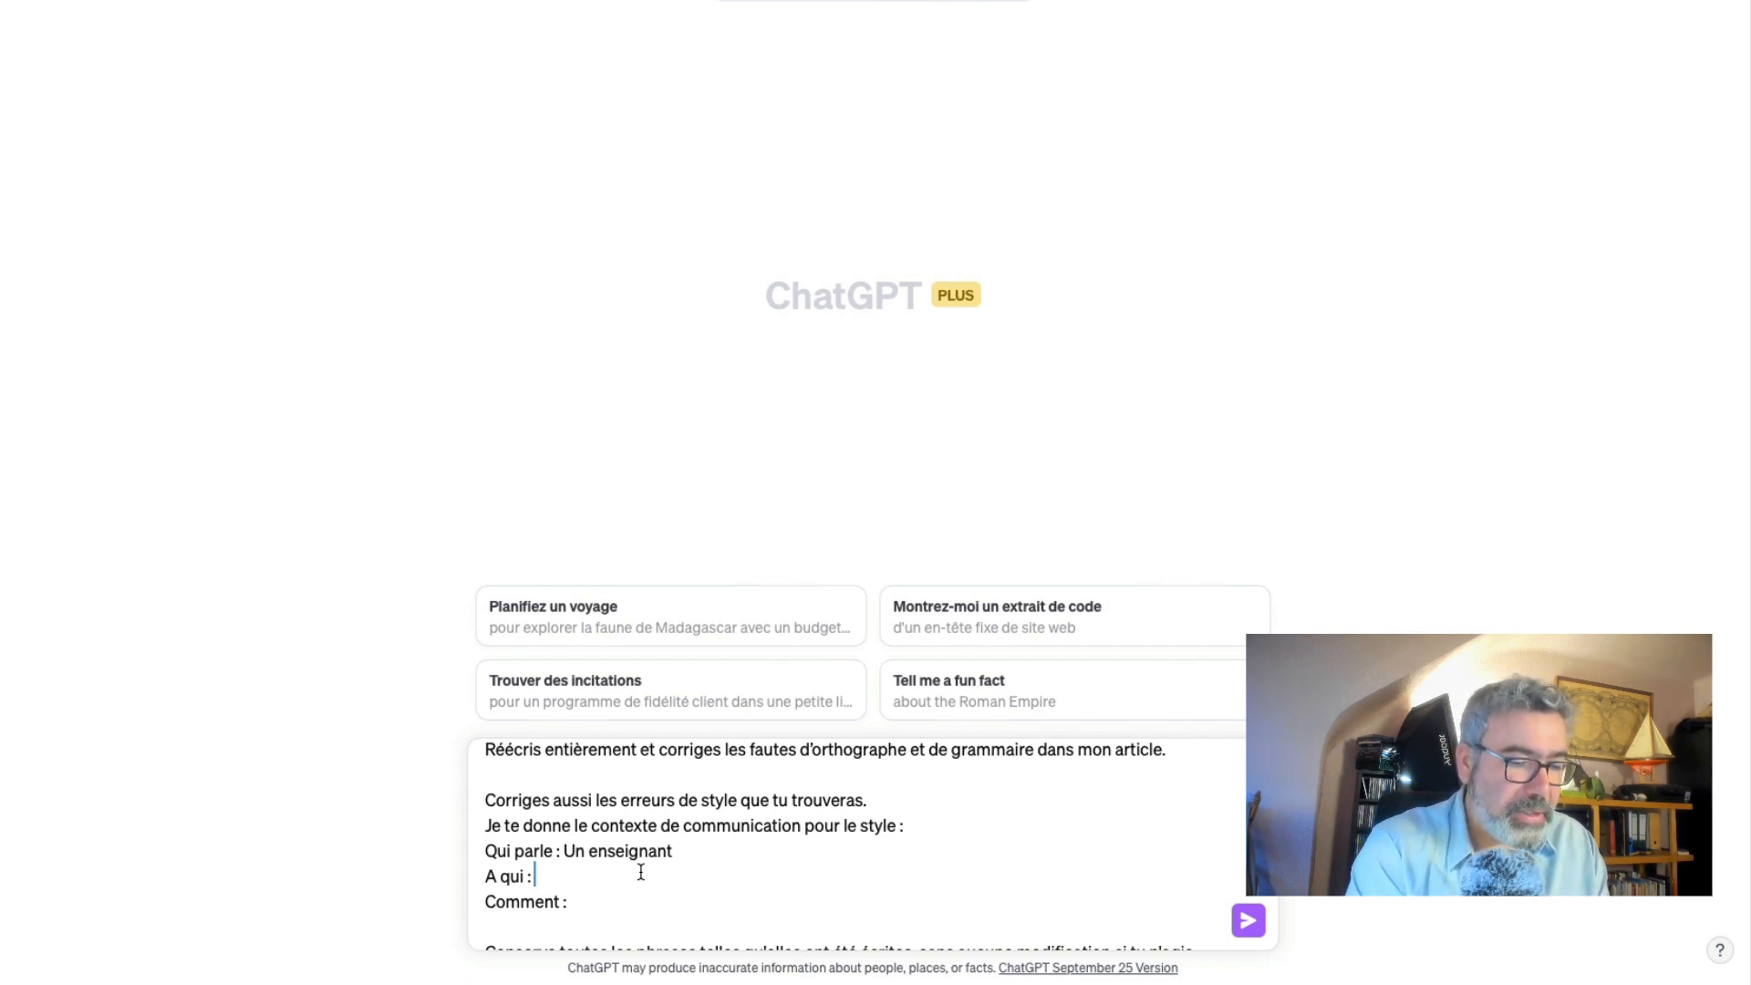
text(Des élèves)
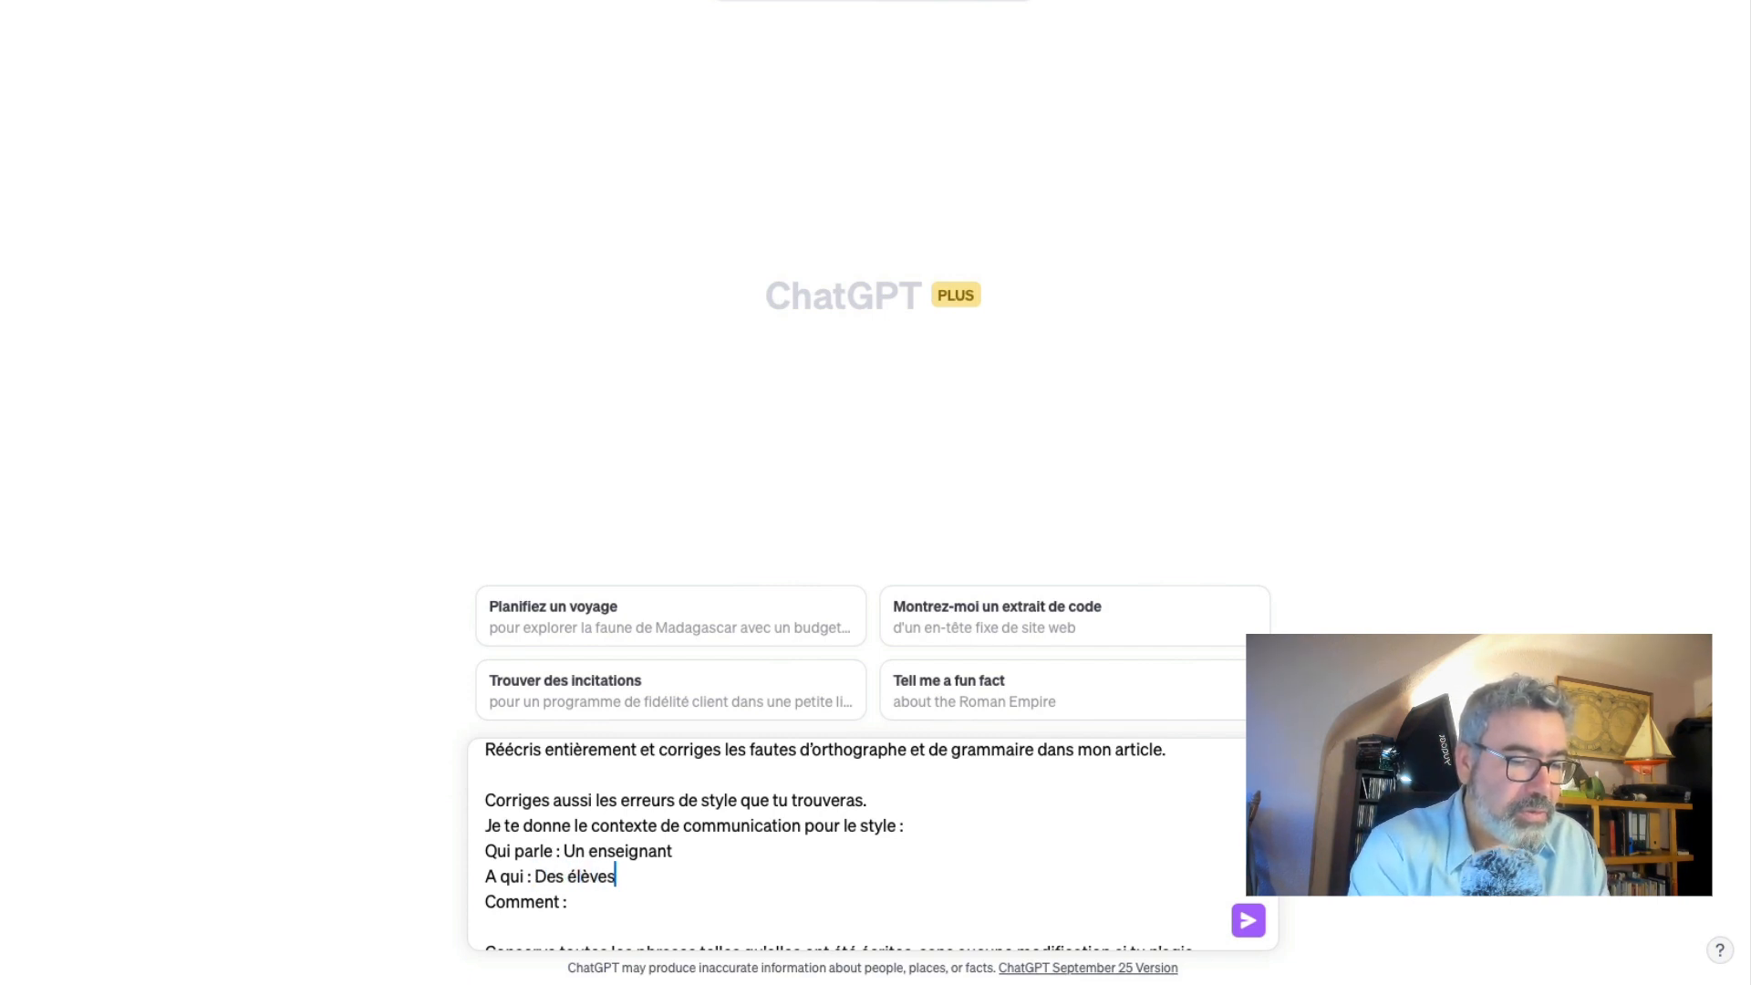
text( de )
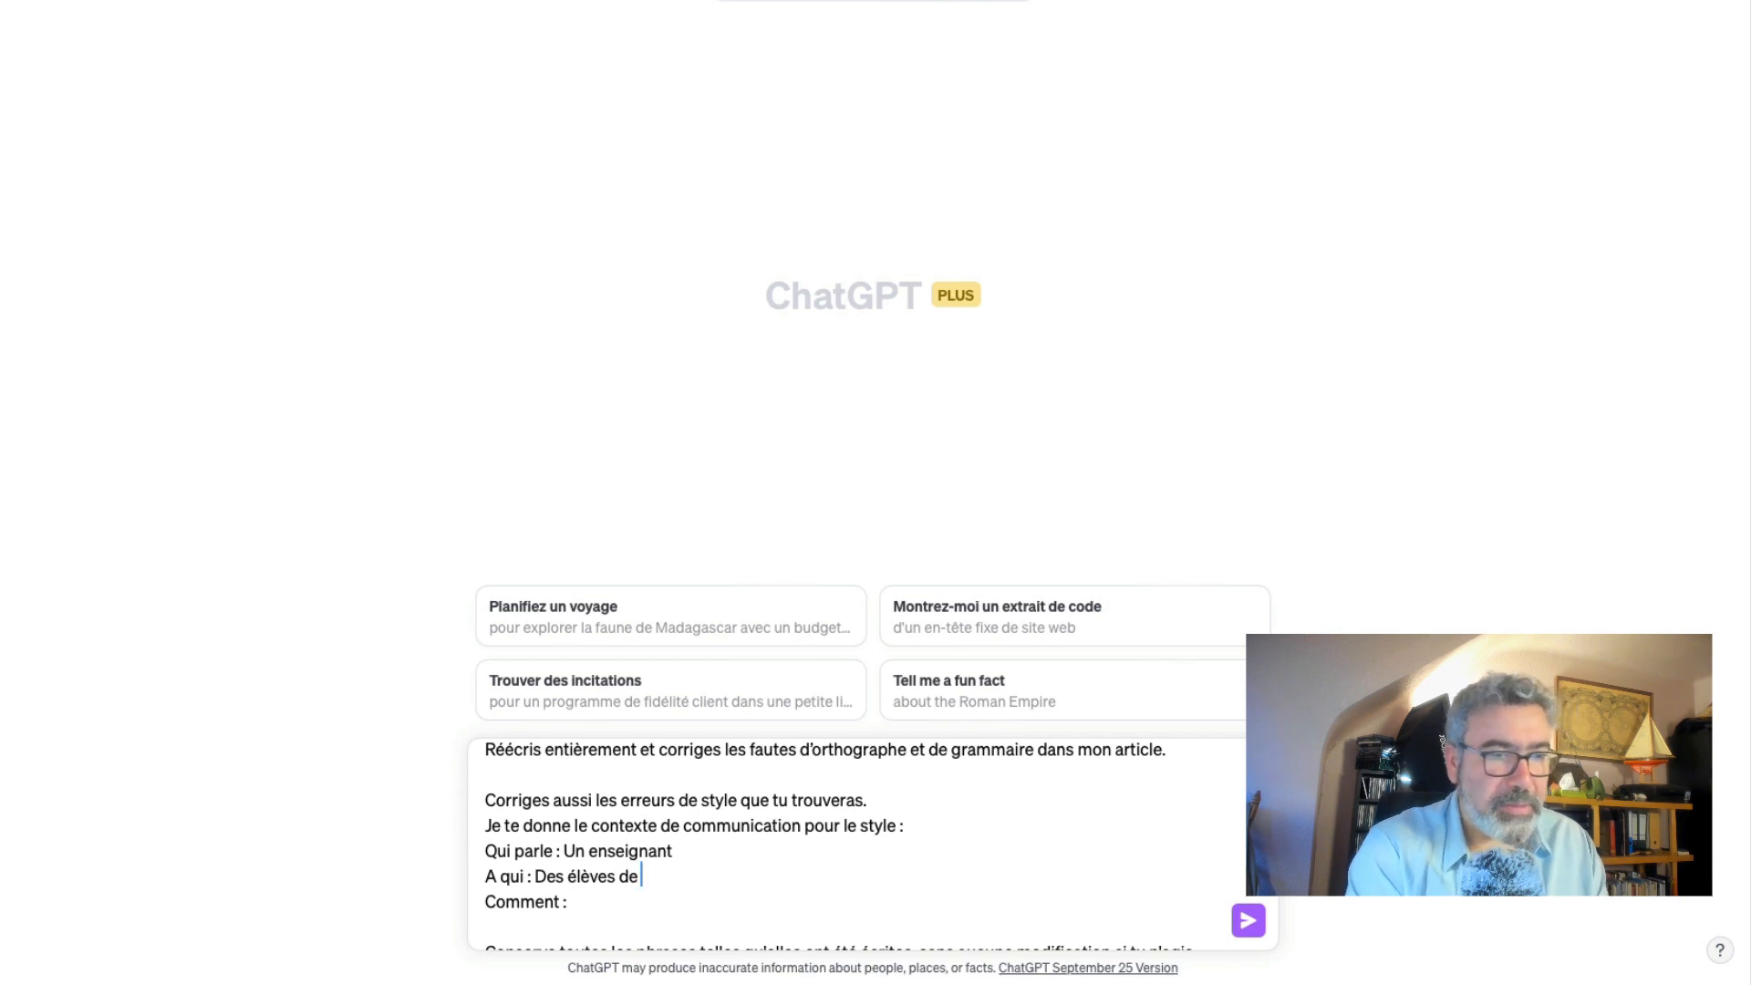
text(6e)
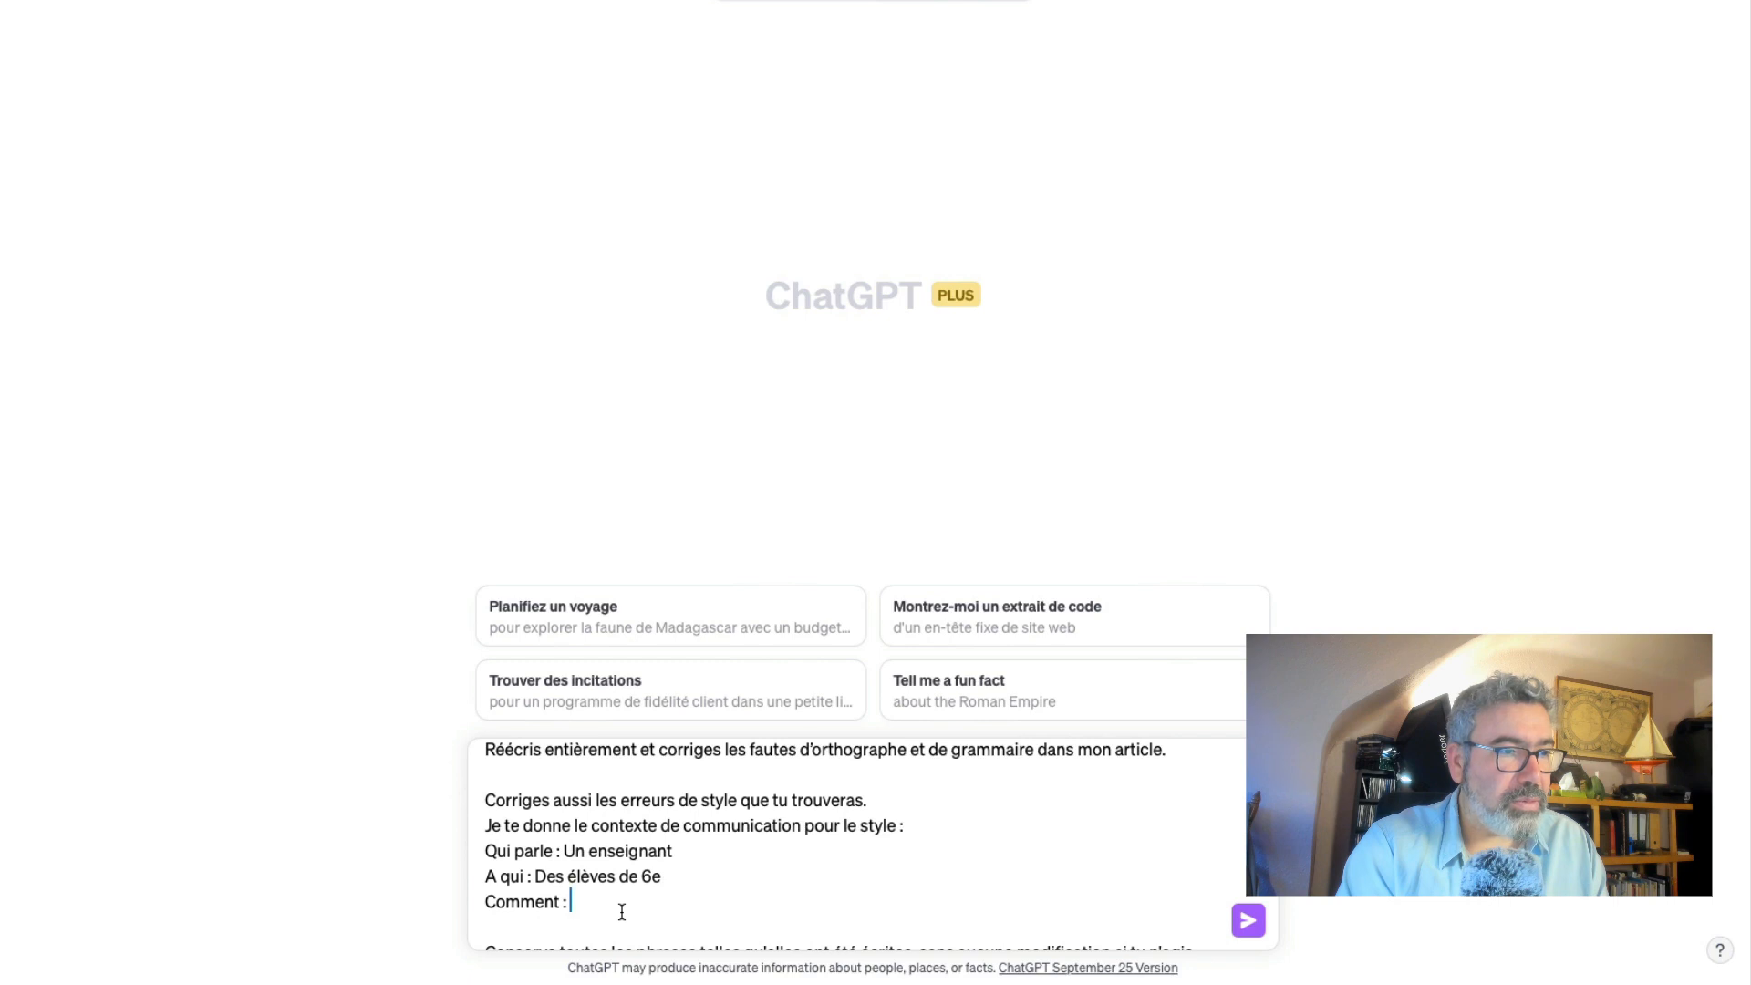
Remove the empty "Comment :" line from the context and send the prompt with the article.
drag(619, 906, 412, 904)
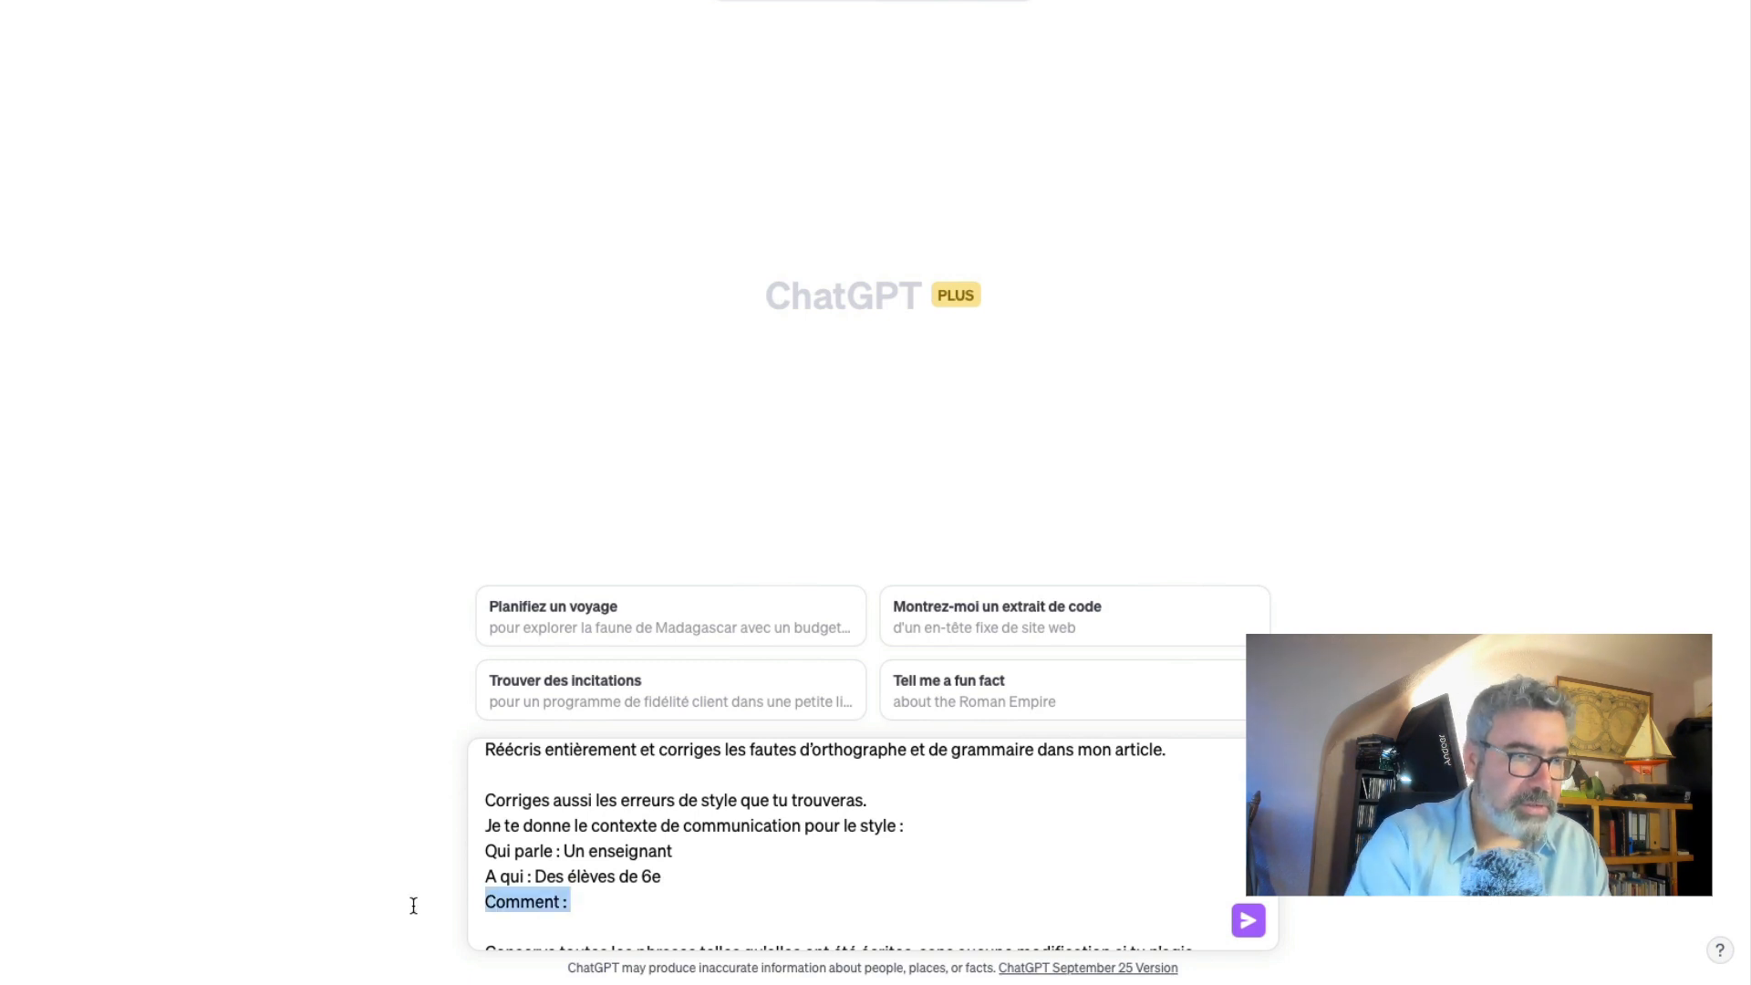
key(BackSpace)
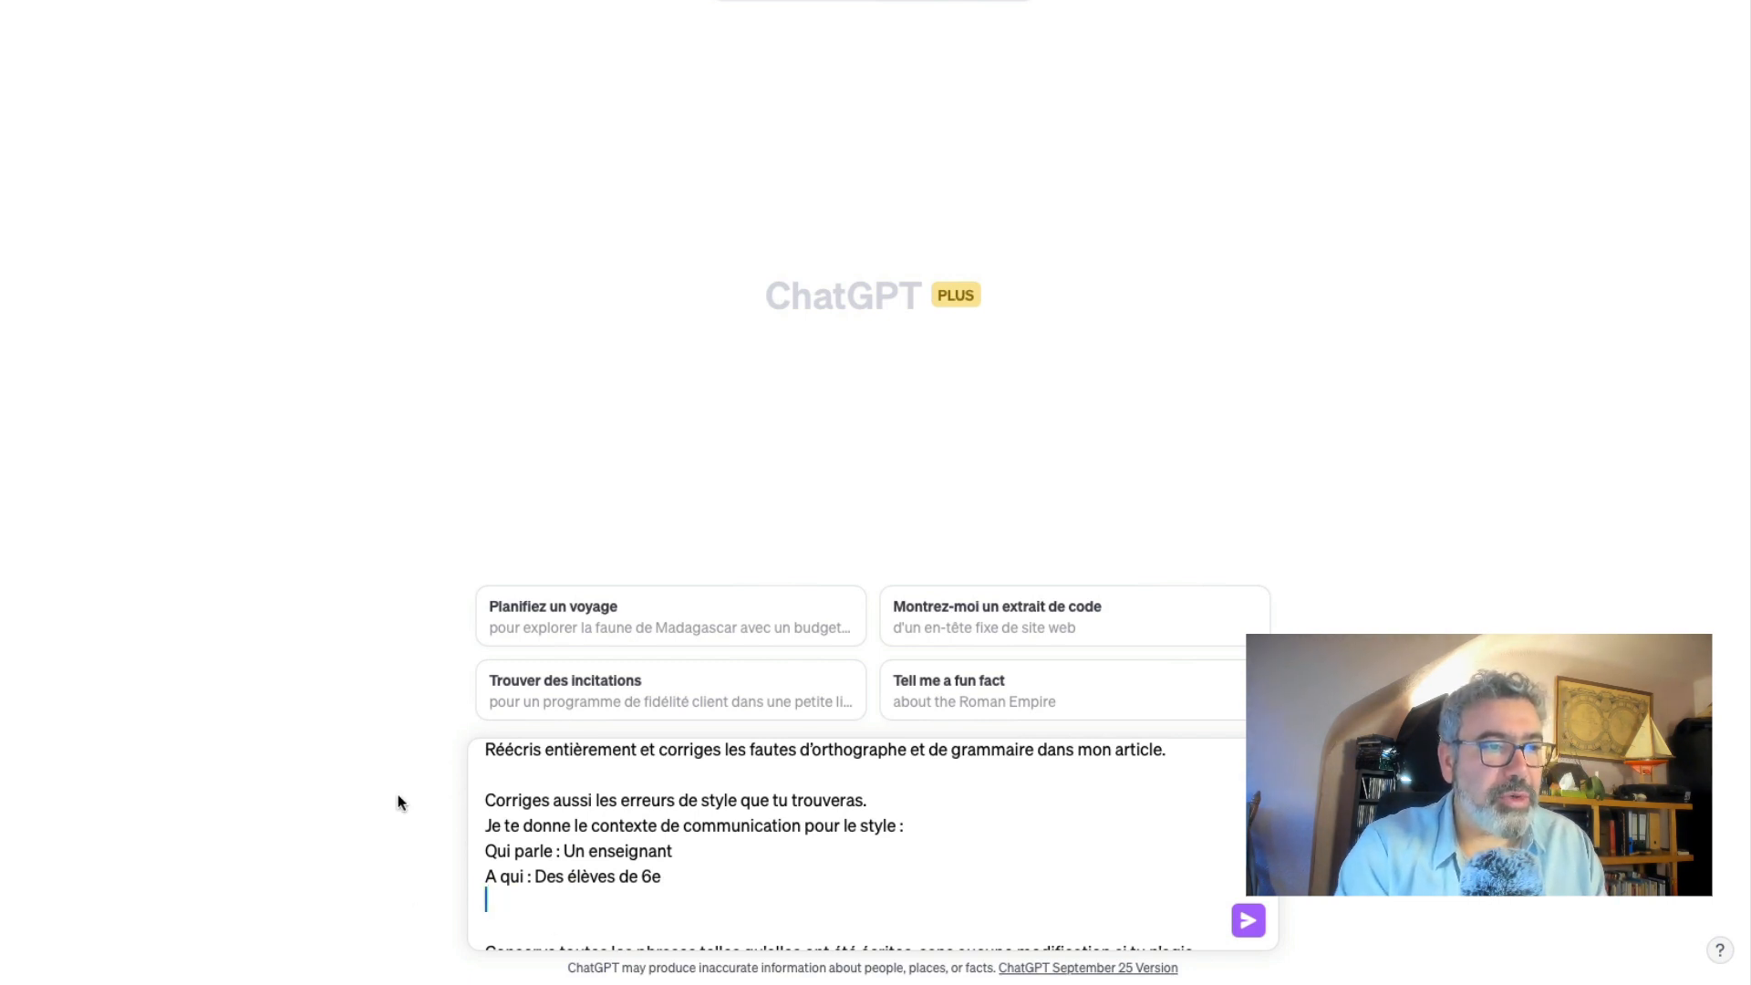
scroll(693, 839, down, 2)
scroll(694, 839, down, 3)
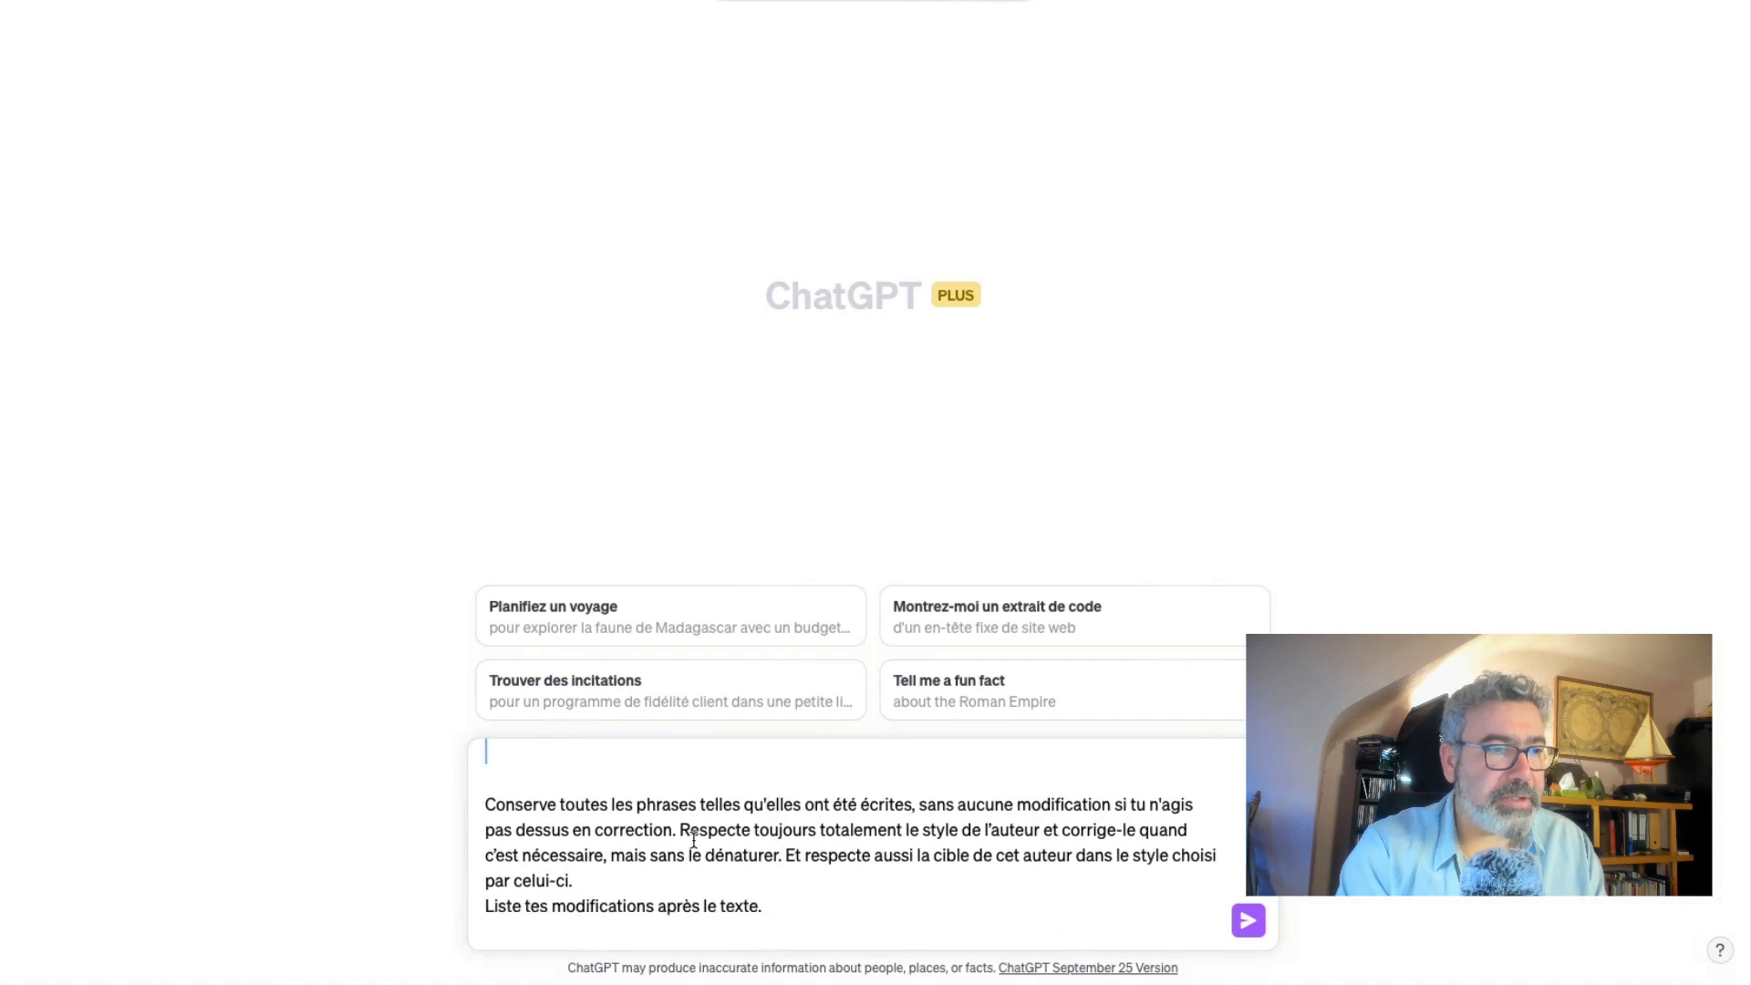
scroll(768, 851, down, 5)
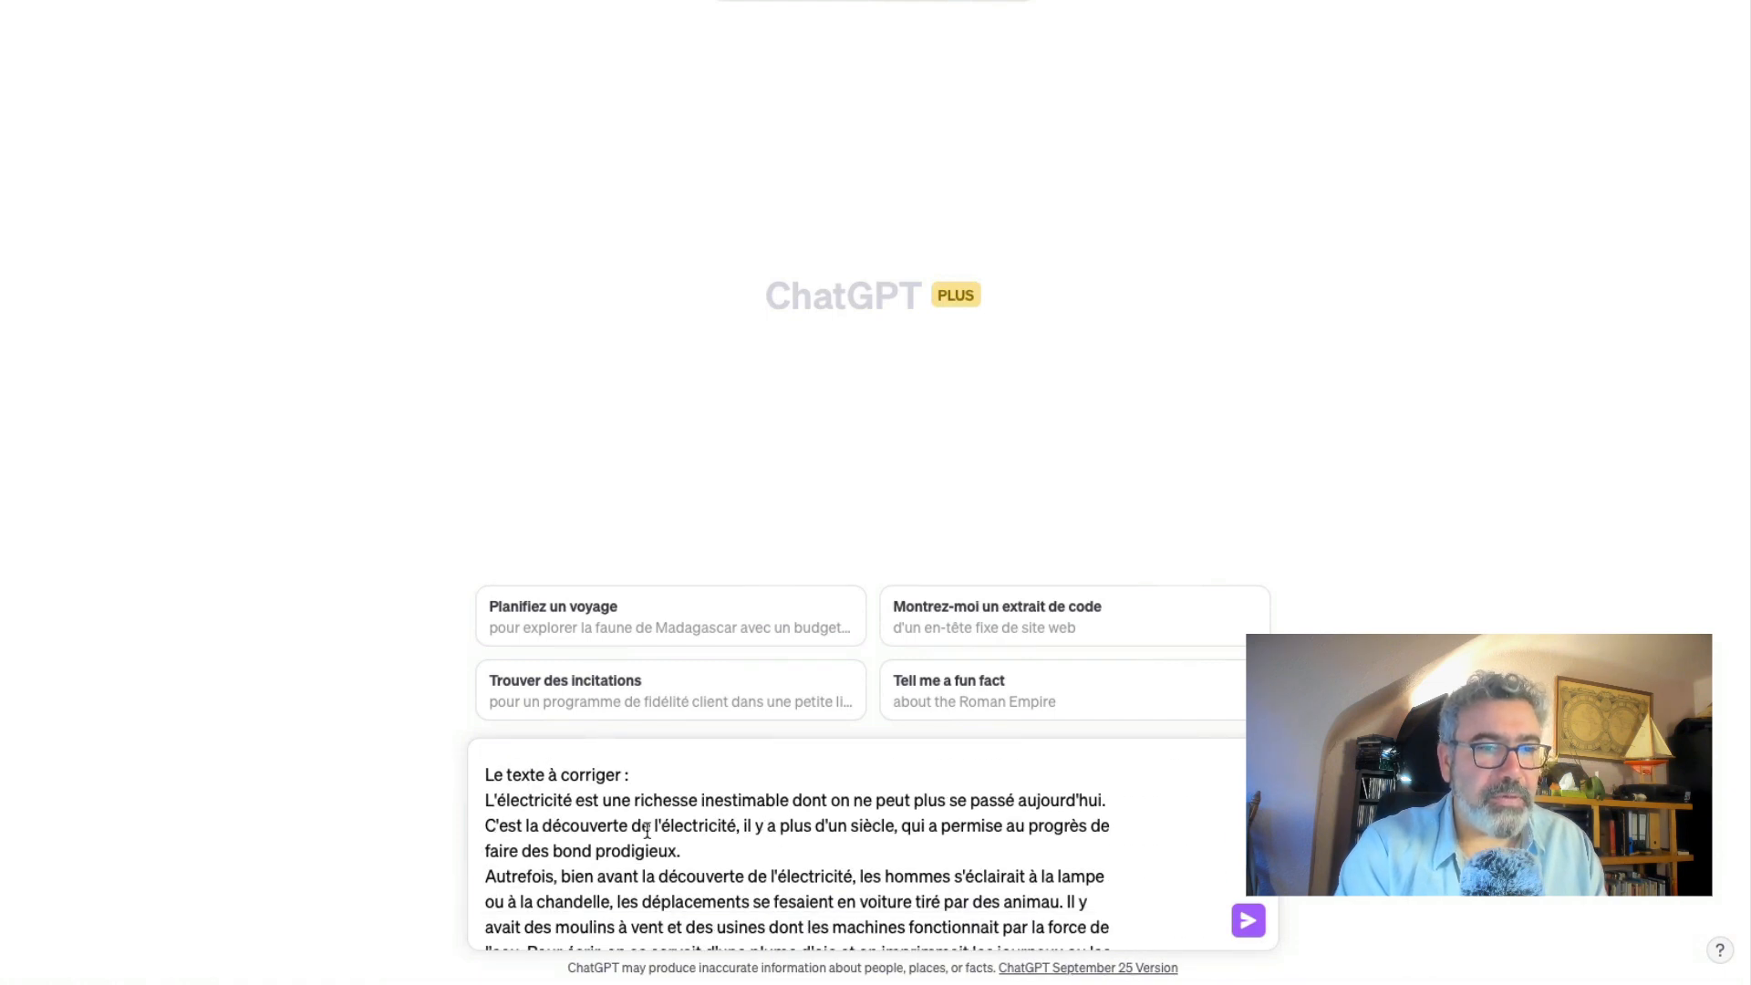
scroll(711, 867, down, 6)
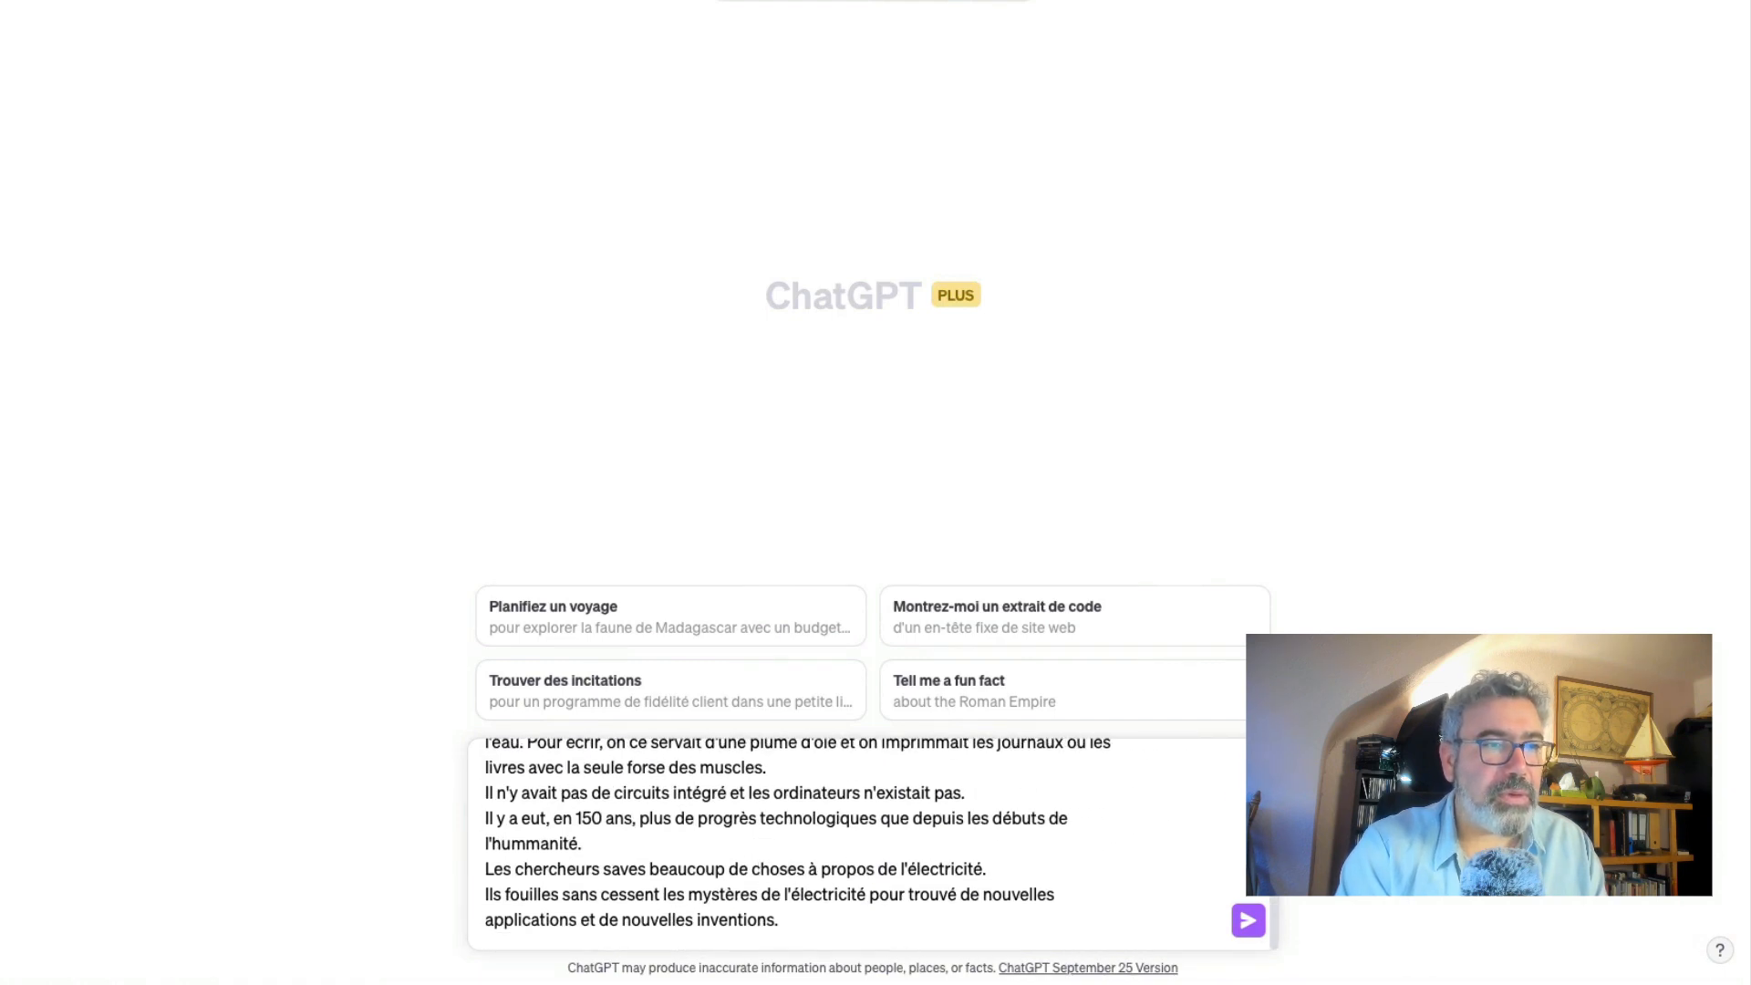
click(1248, 924)
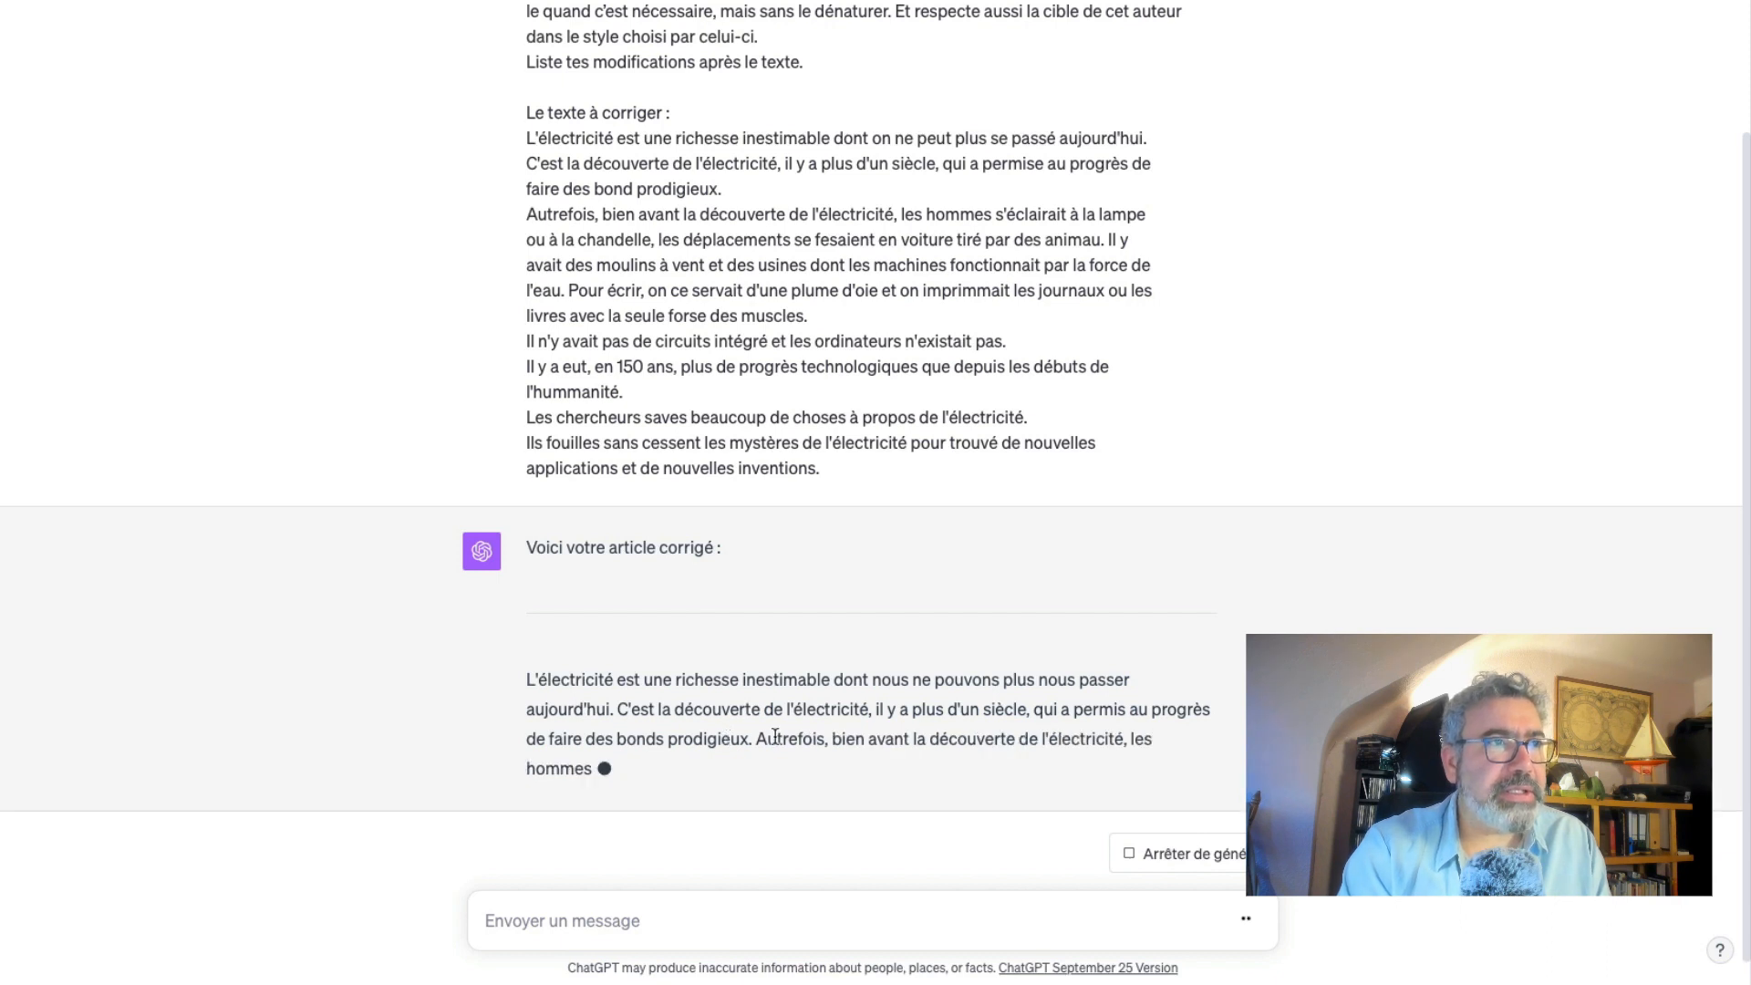
scroll(817, 248, up, 1)
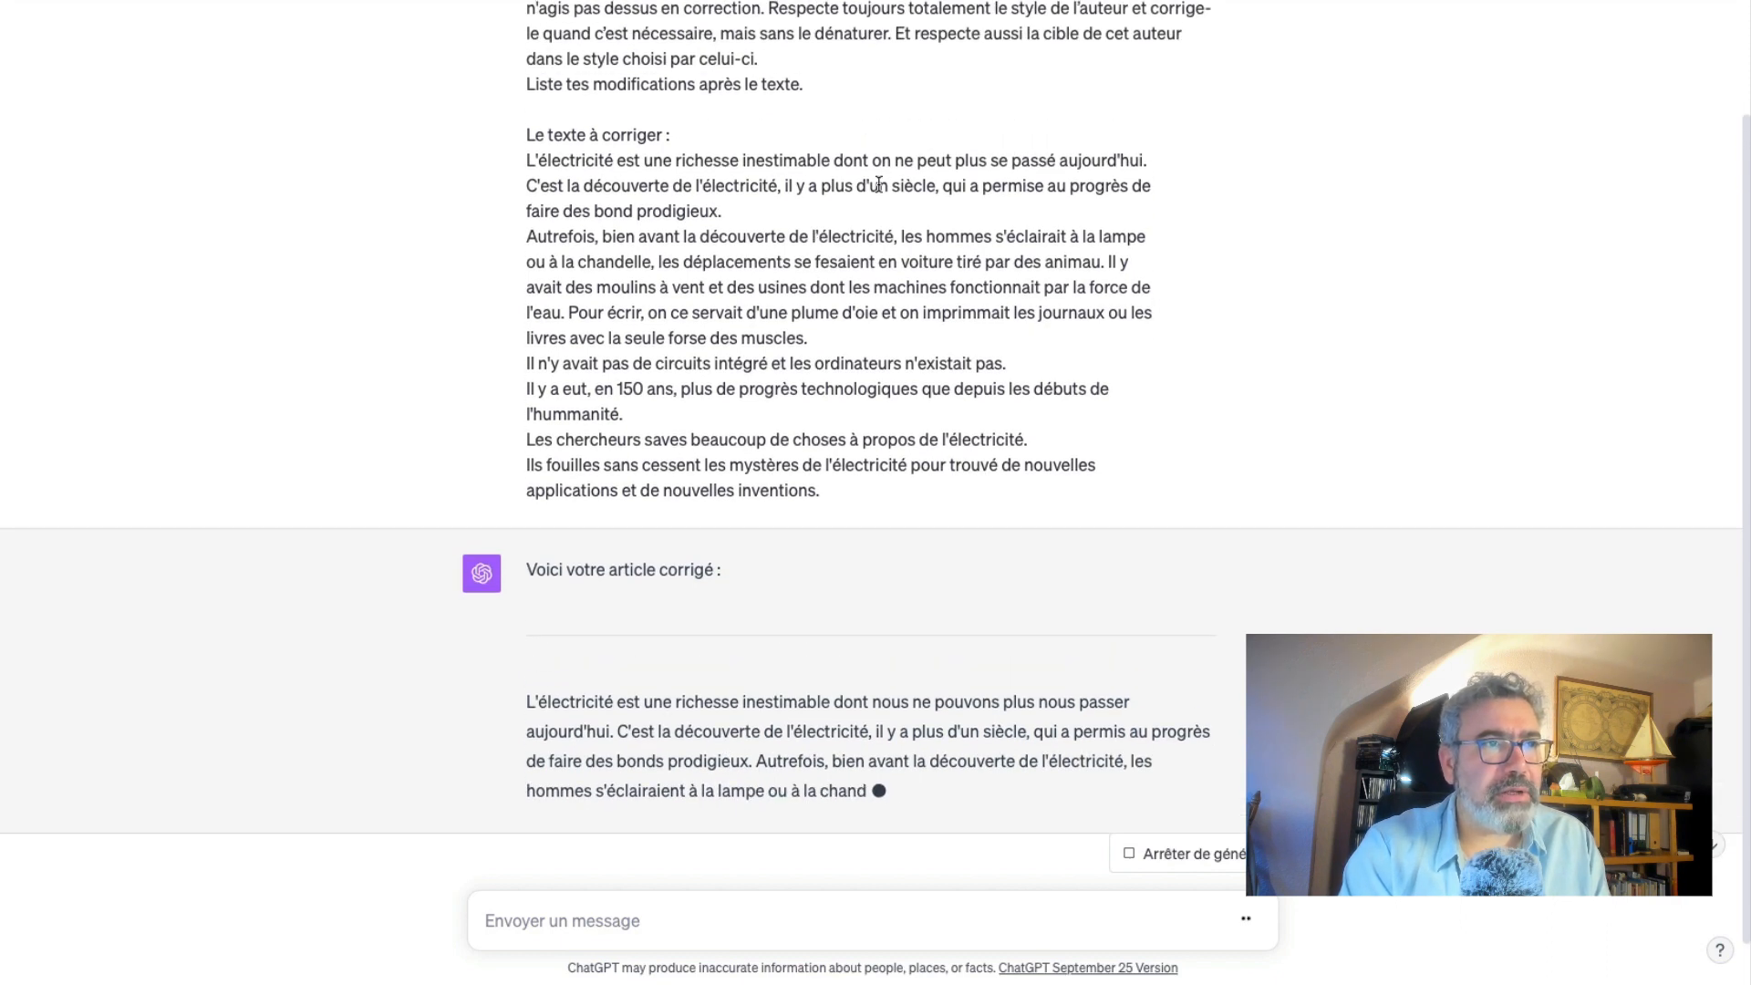
Compare the corrected electricity article and its list of modifications with the original text in the prompt.
drag(526, 185, 868, 209)
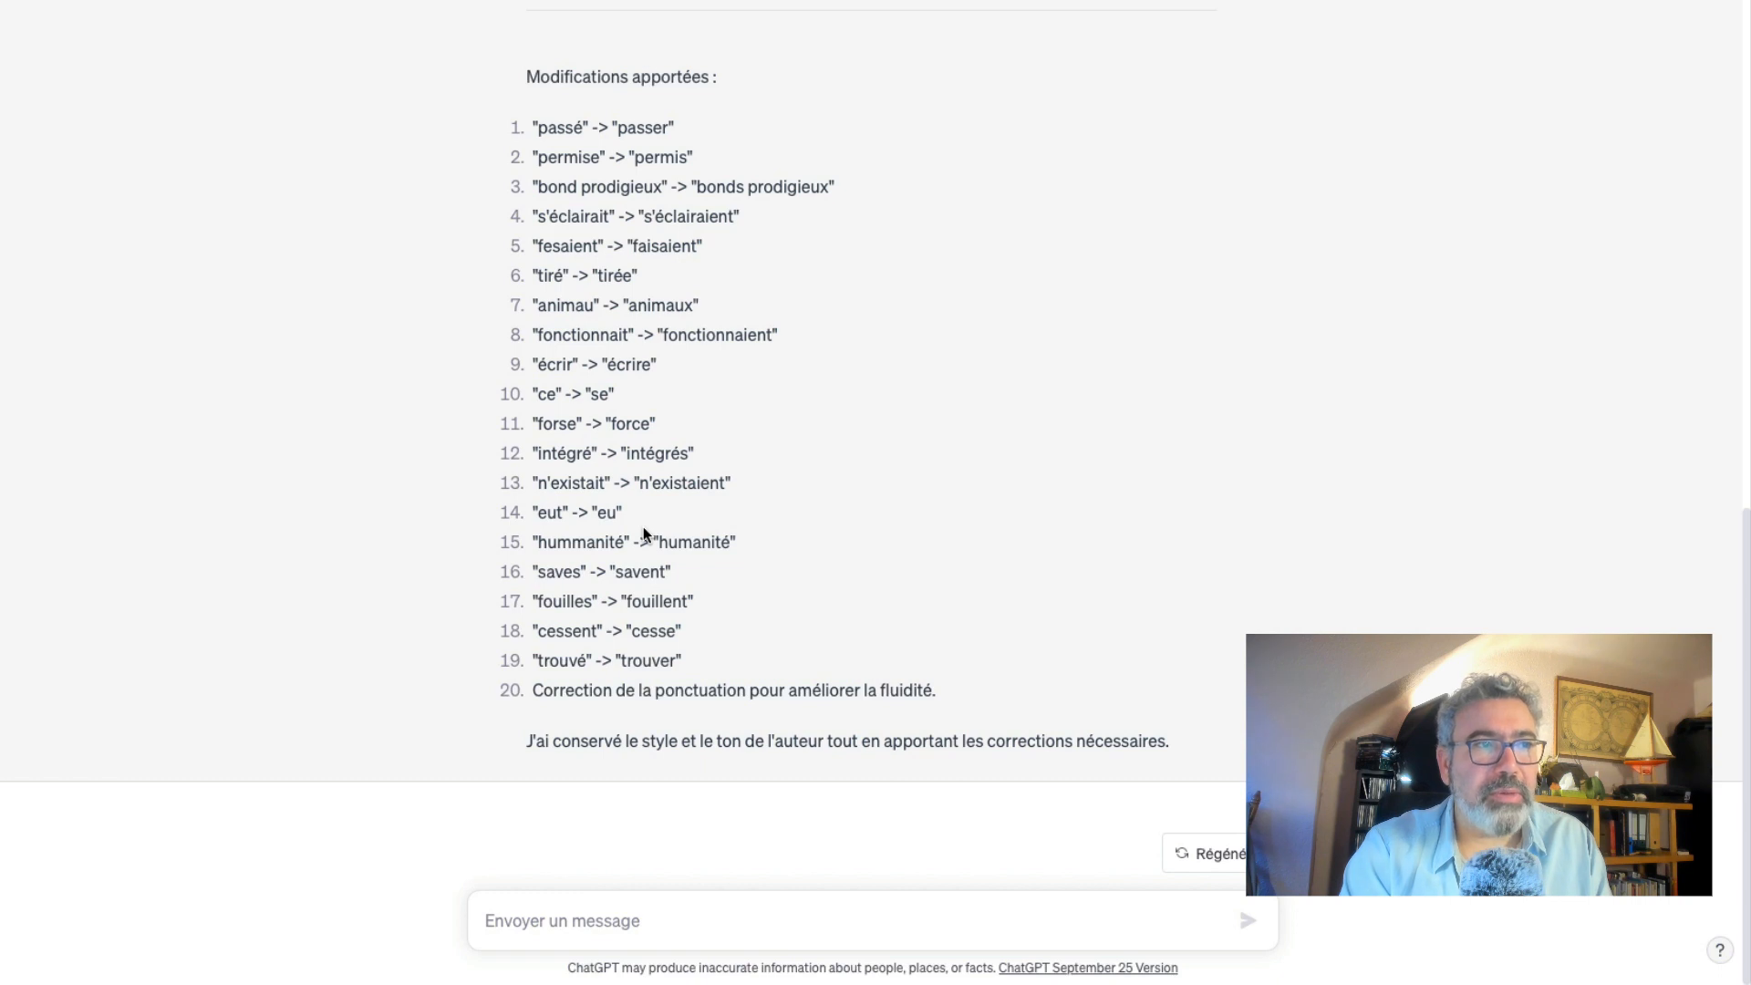
scroll(614, 357, up, 1)
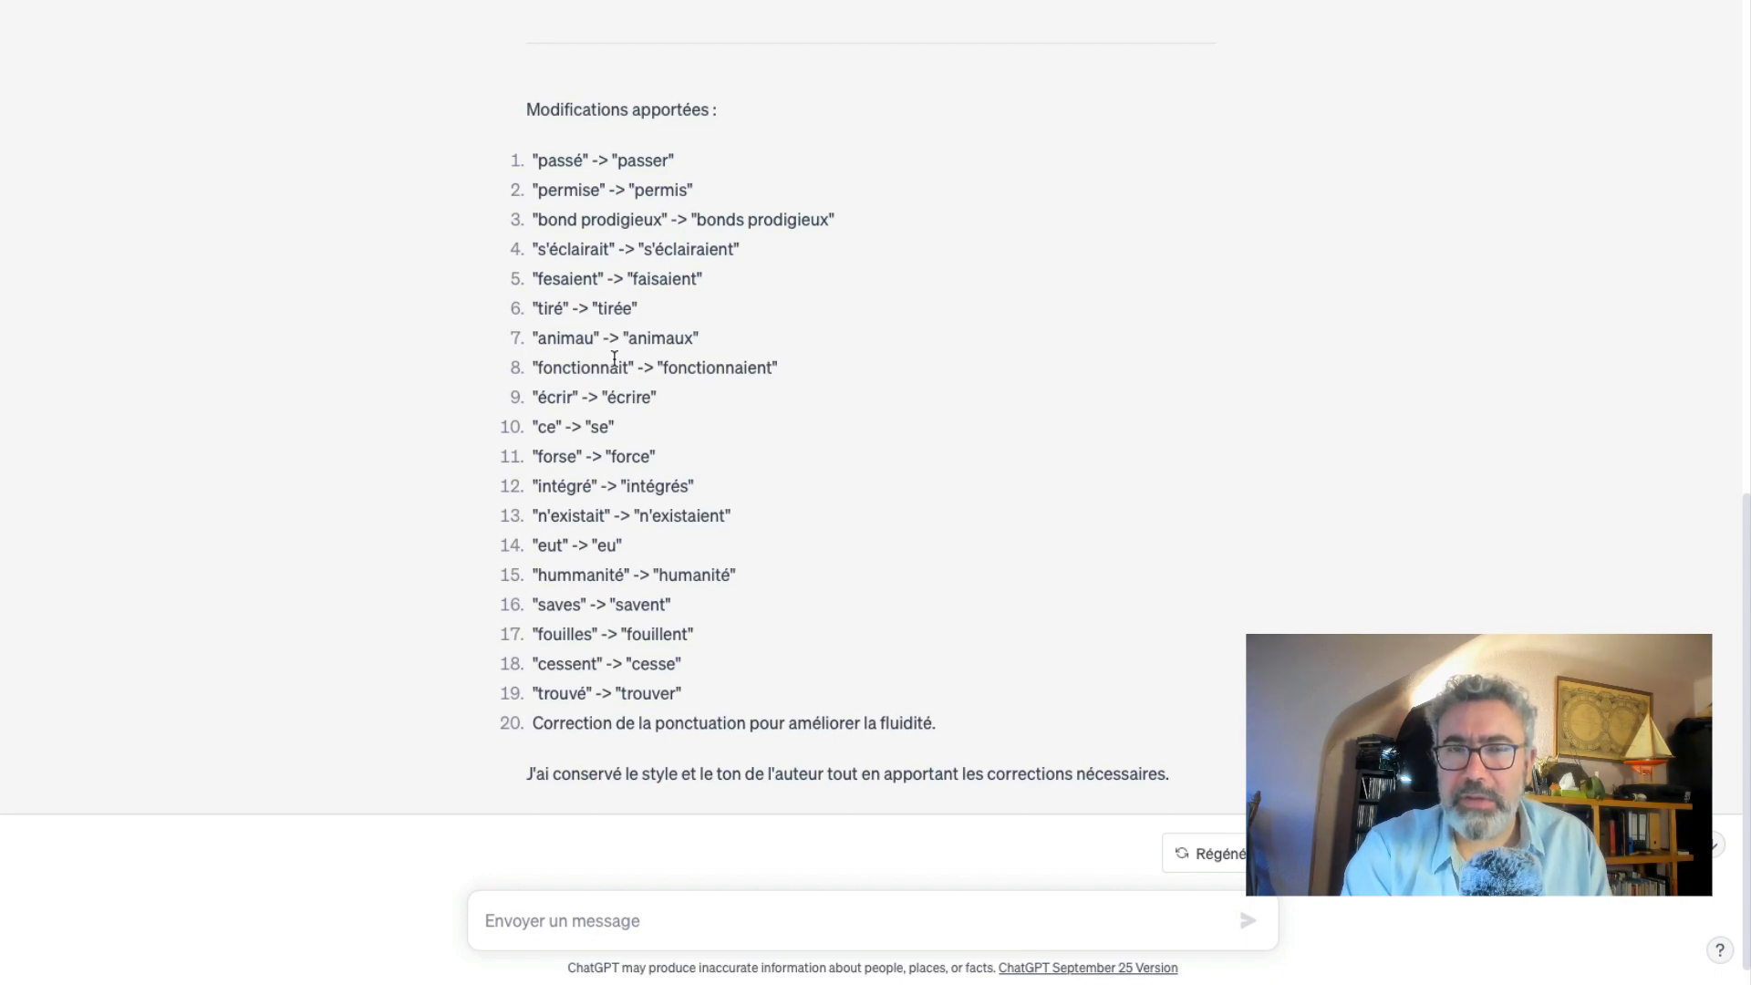
scroll(613, 359, up, 8)
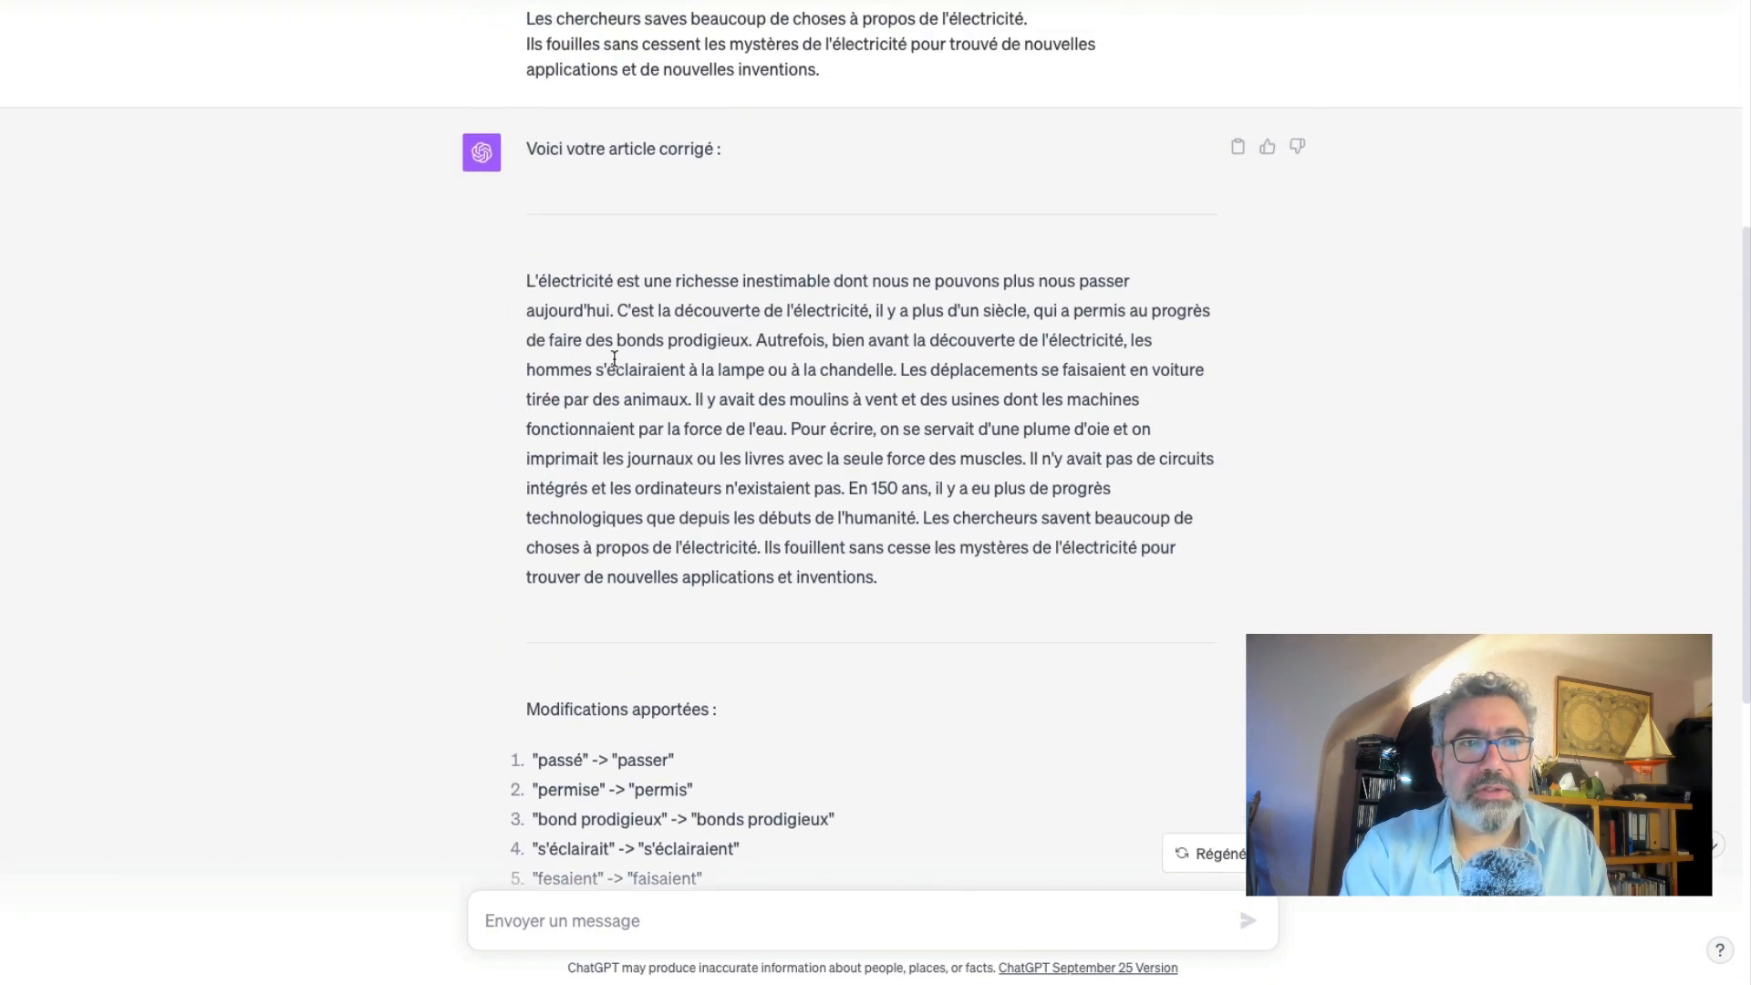
scroll(615, 361, down, 4)
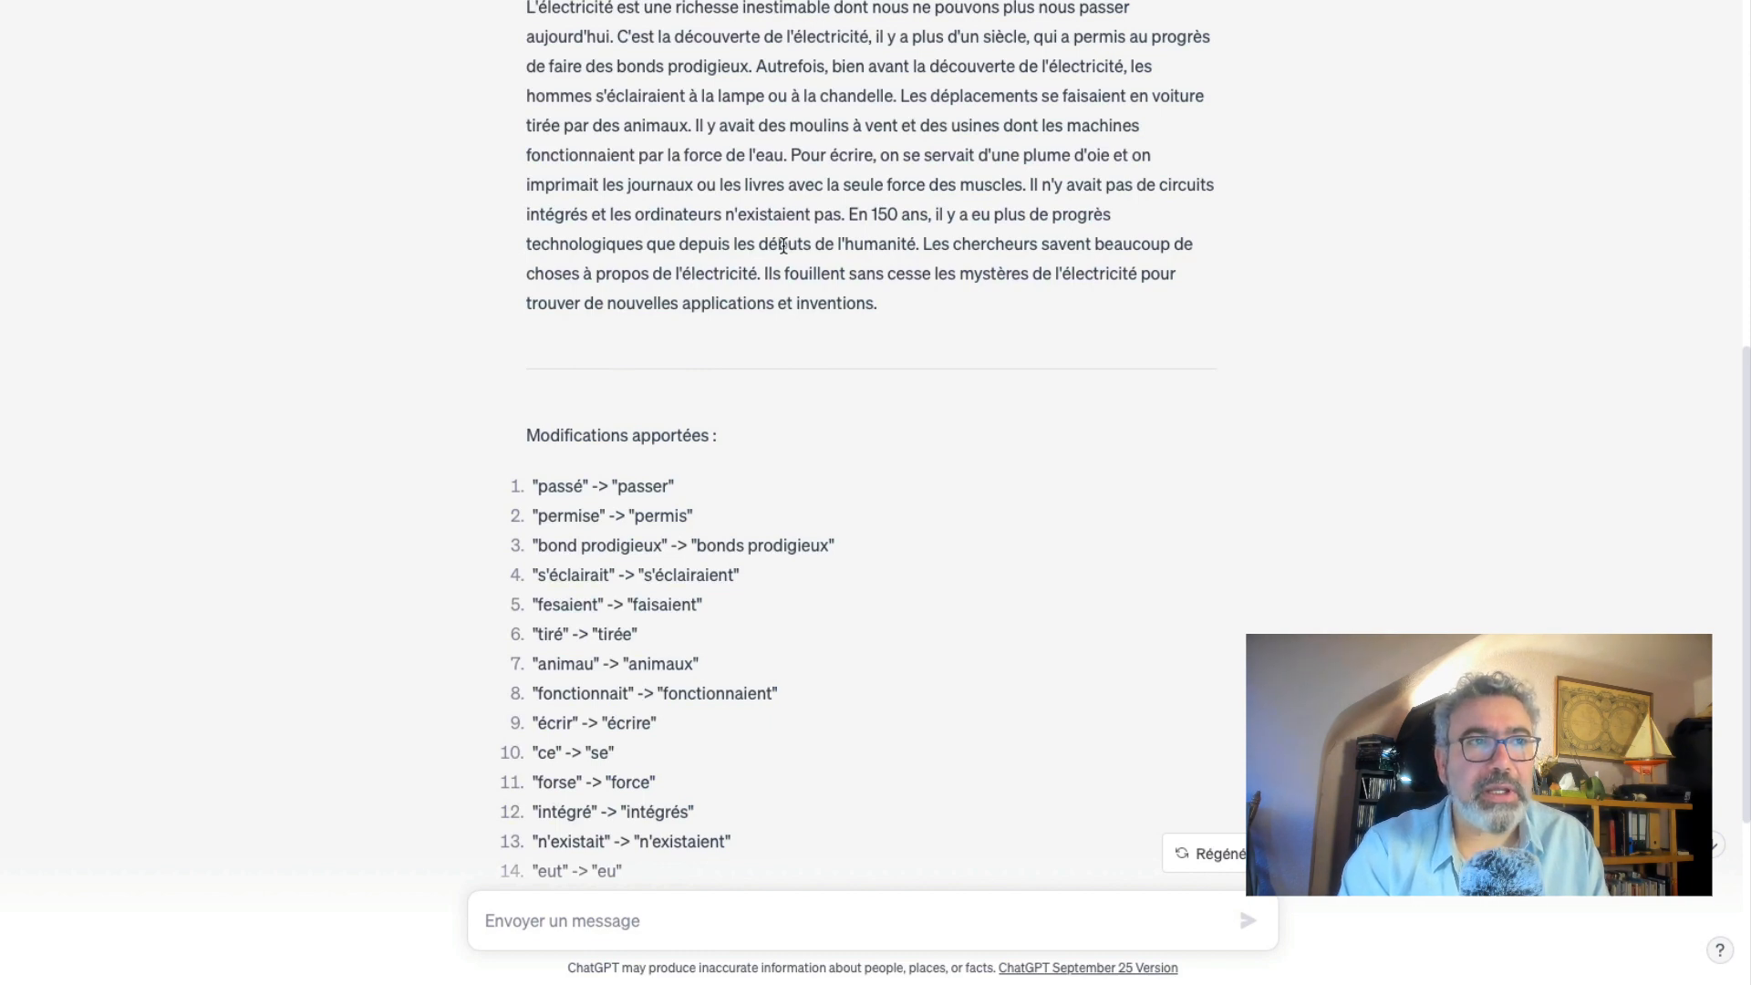
scroll(782, 244, up, 7)
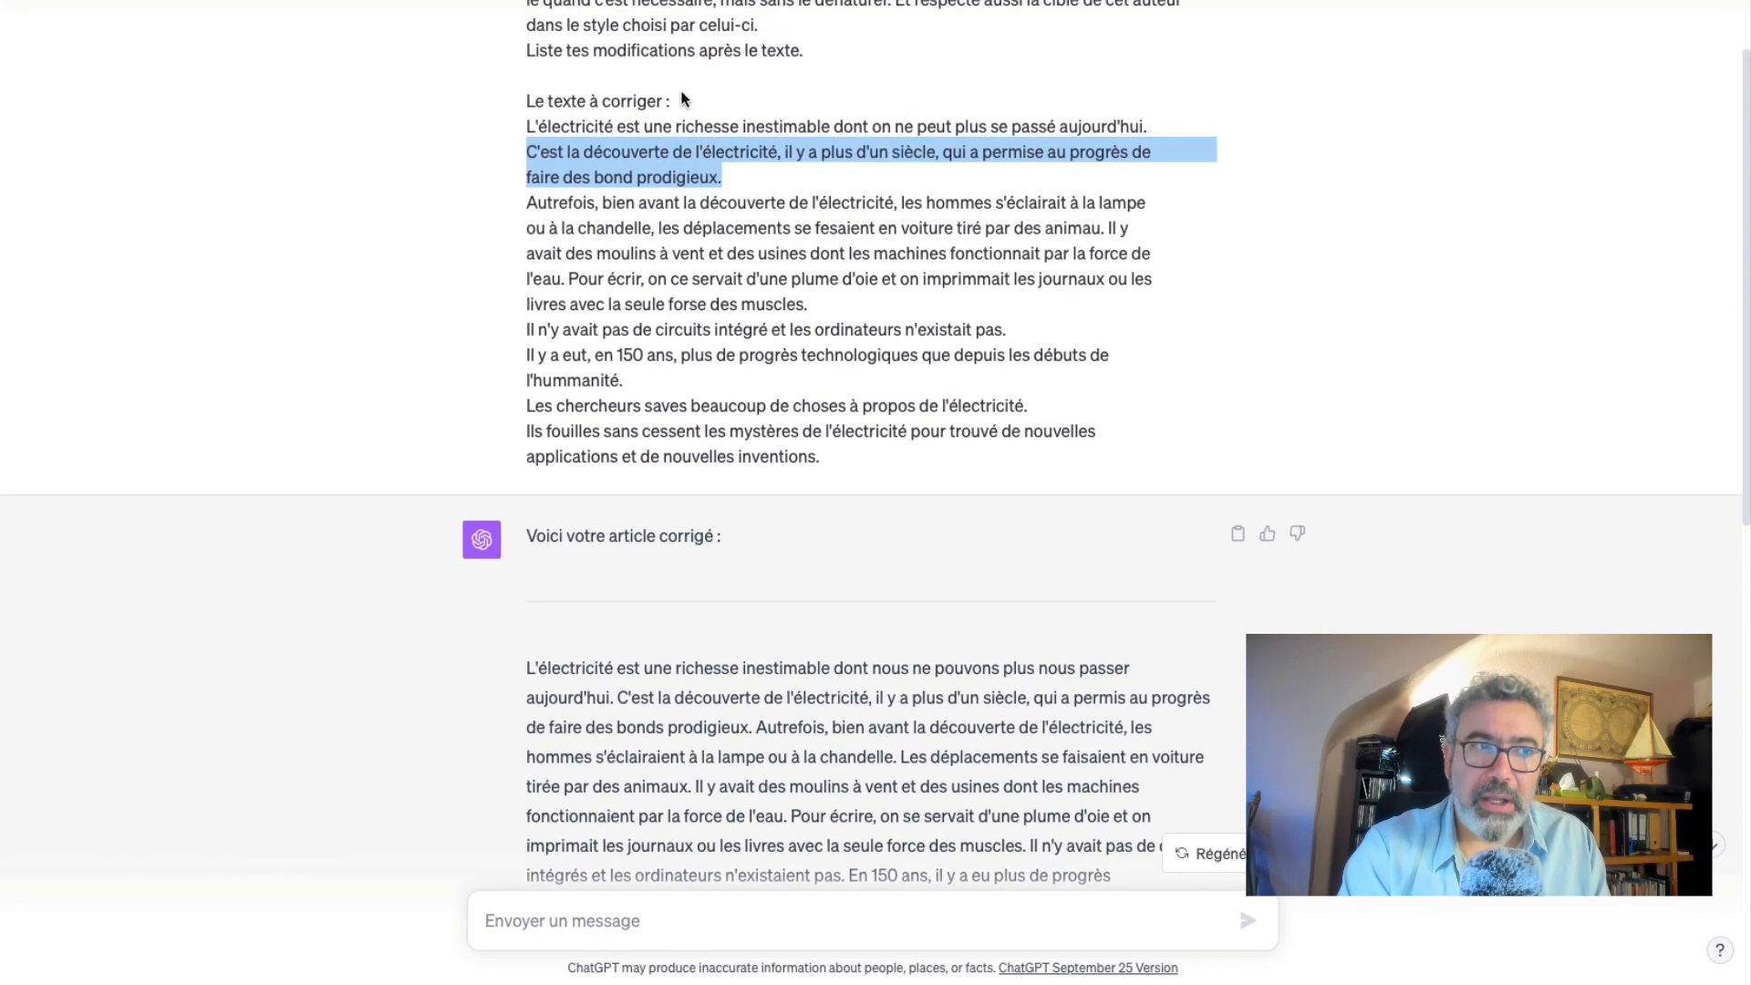
scroll(771, 332, down, 5)
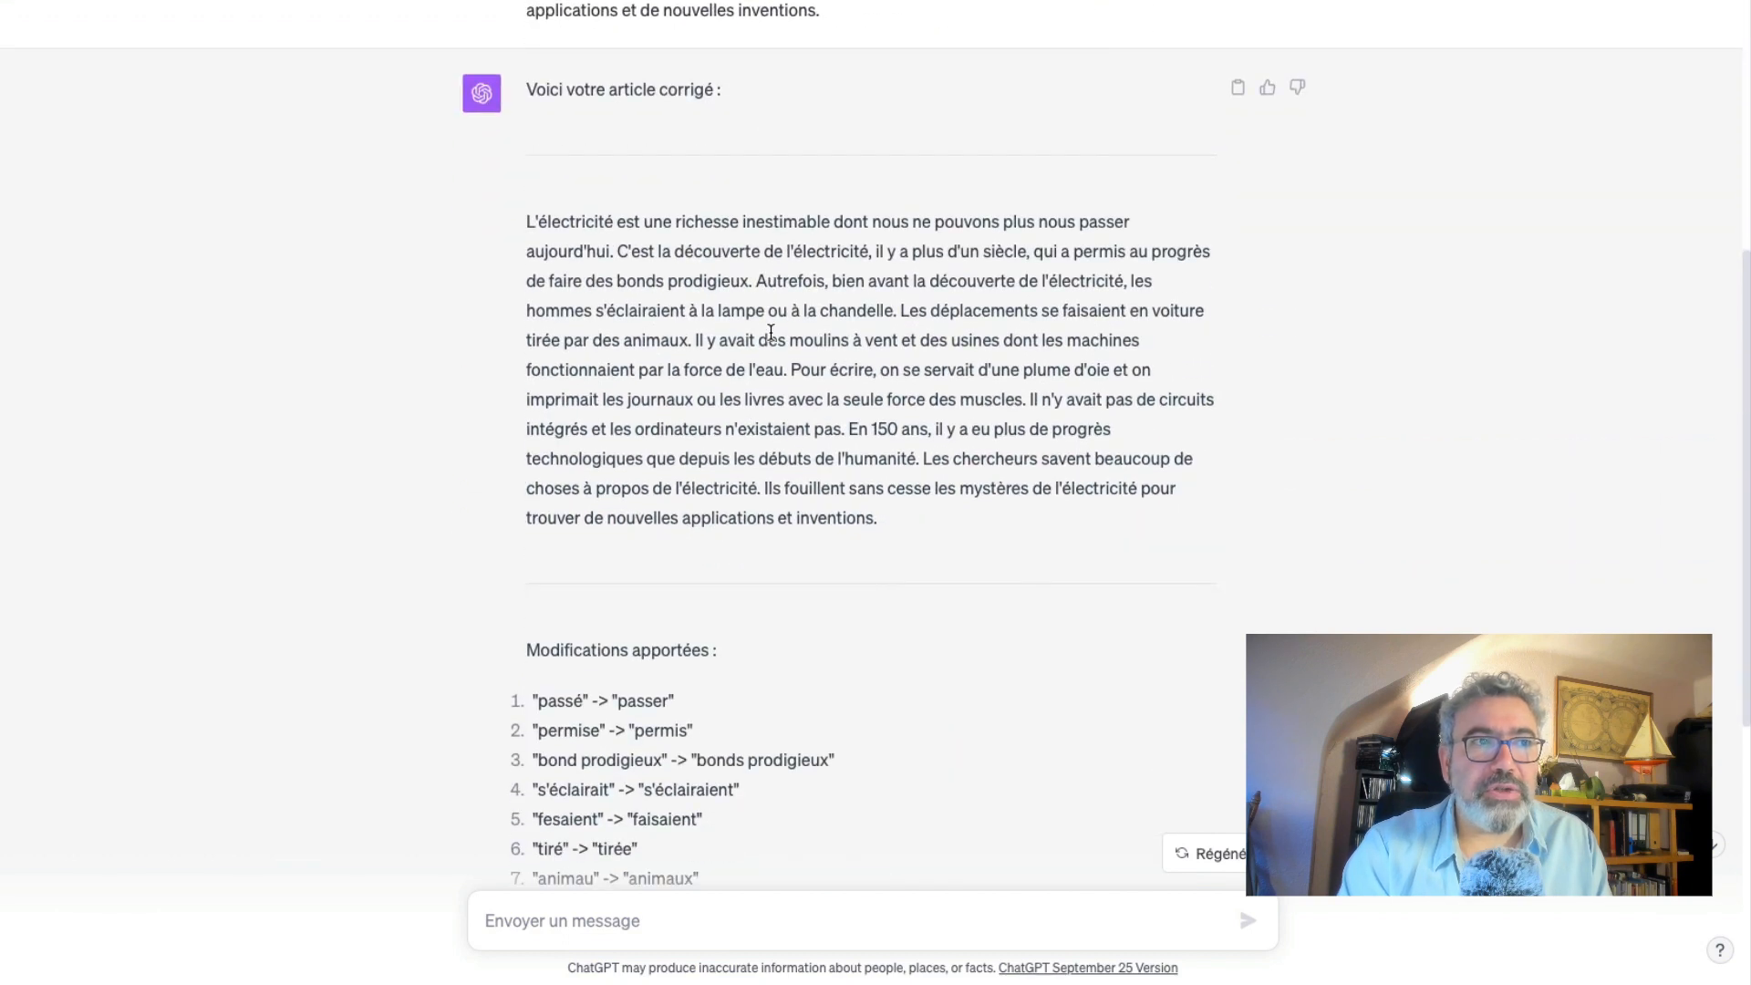
scroll(770, 332, up, 4)
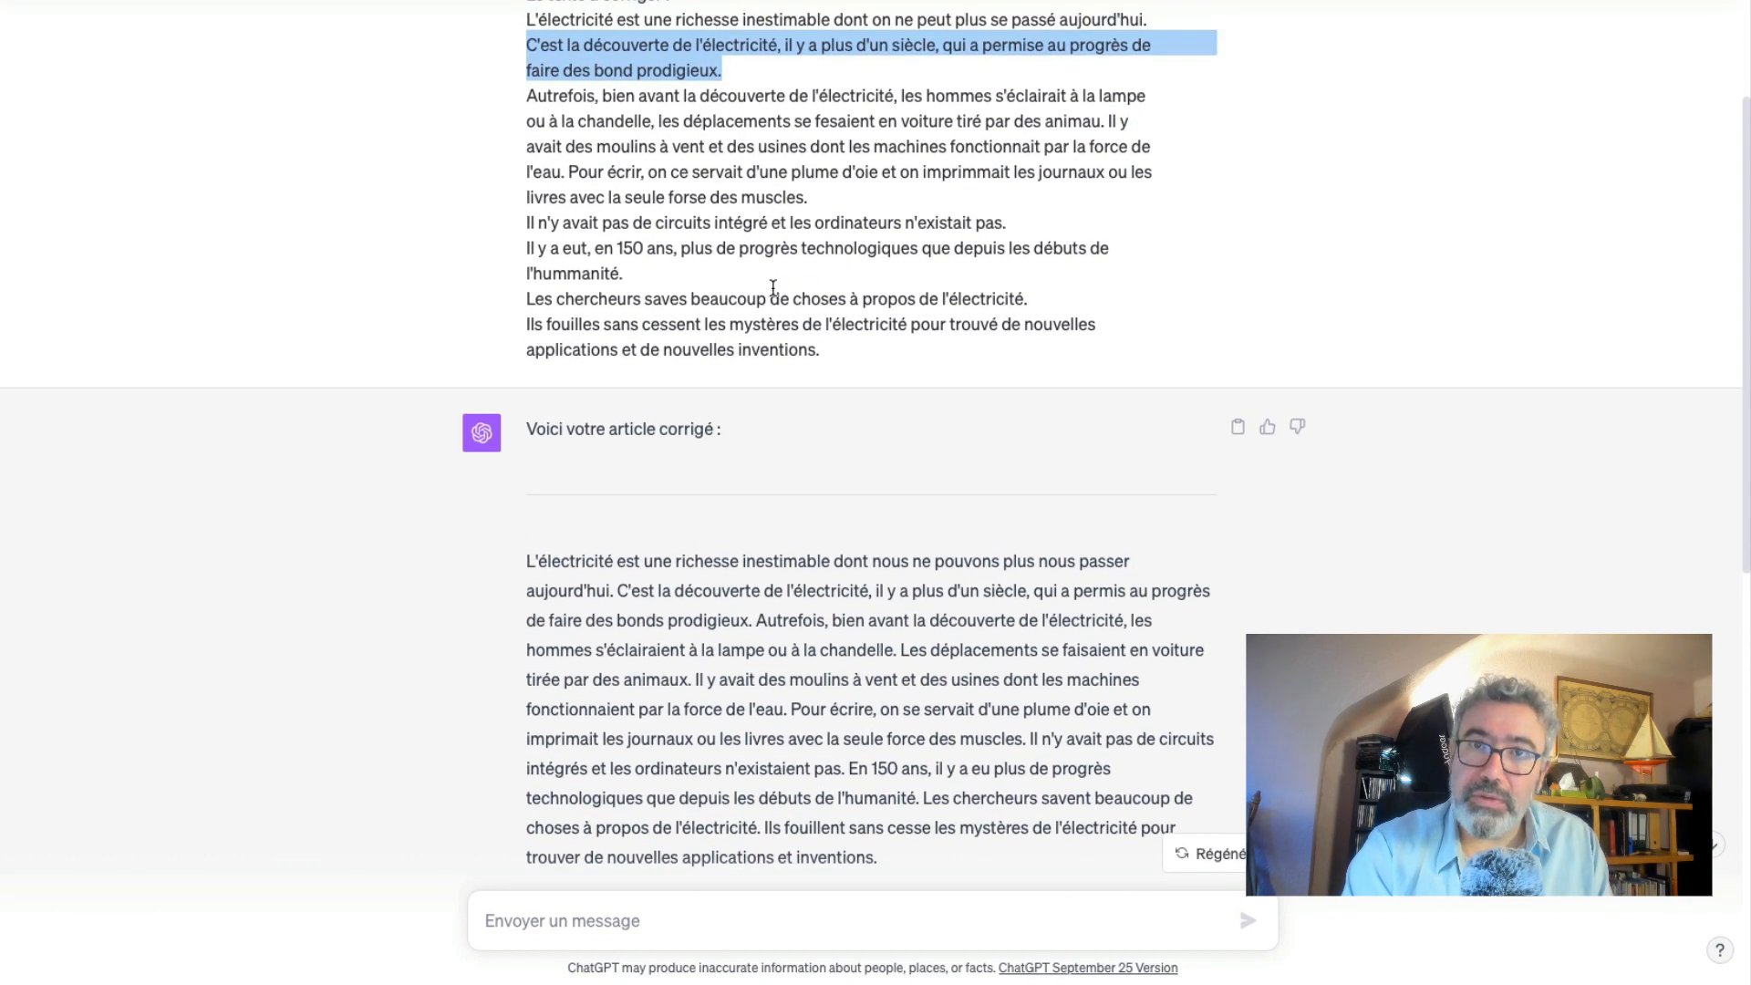
scroll(773, 287, down, 1)
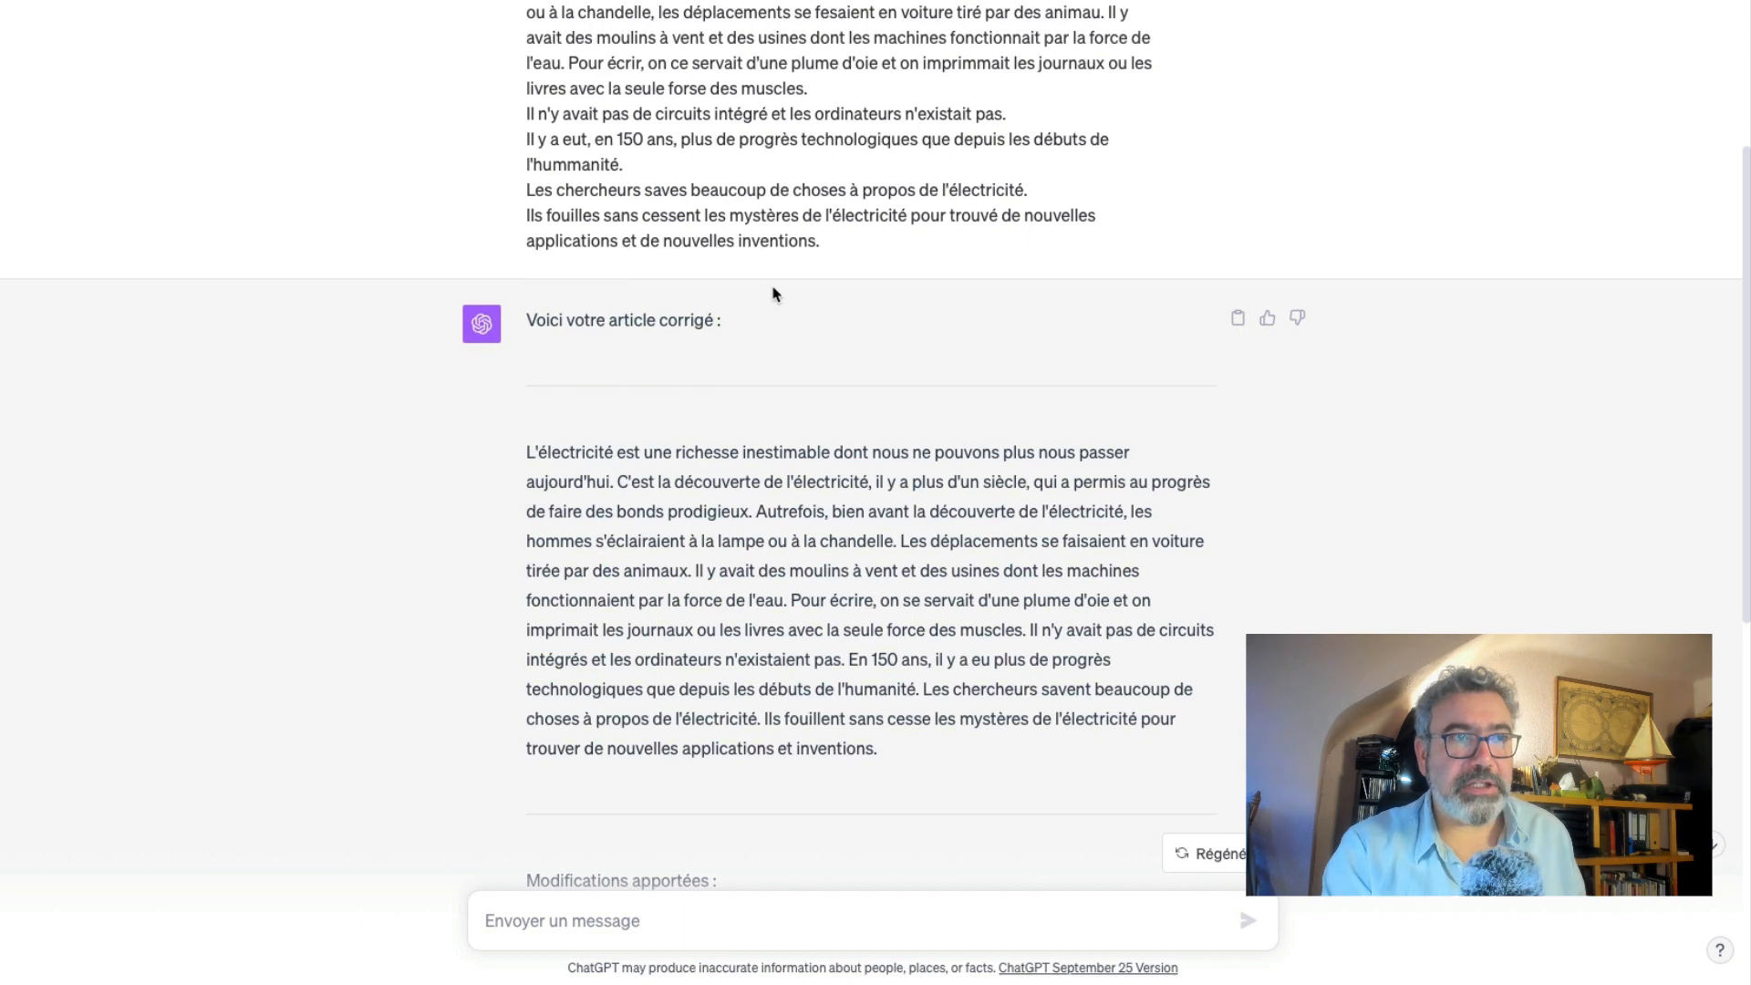
scroll(773, 294, up, 4)
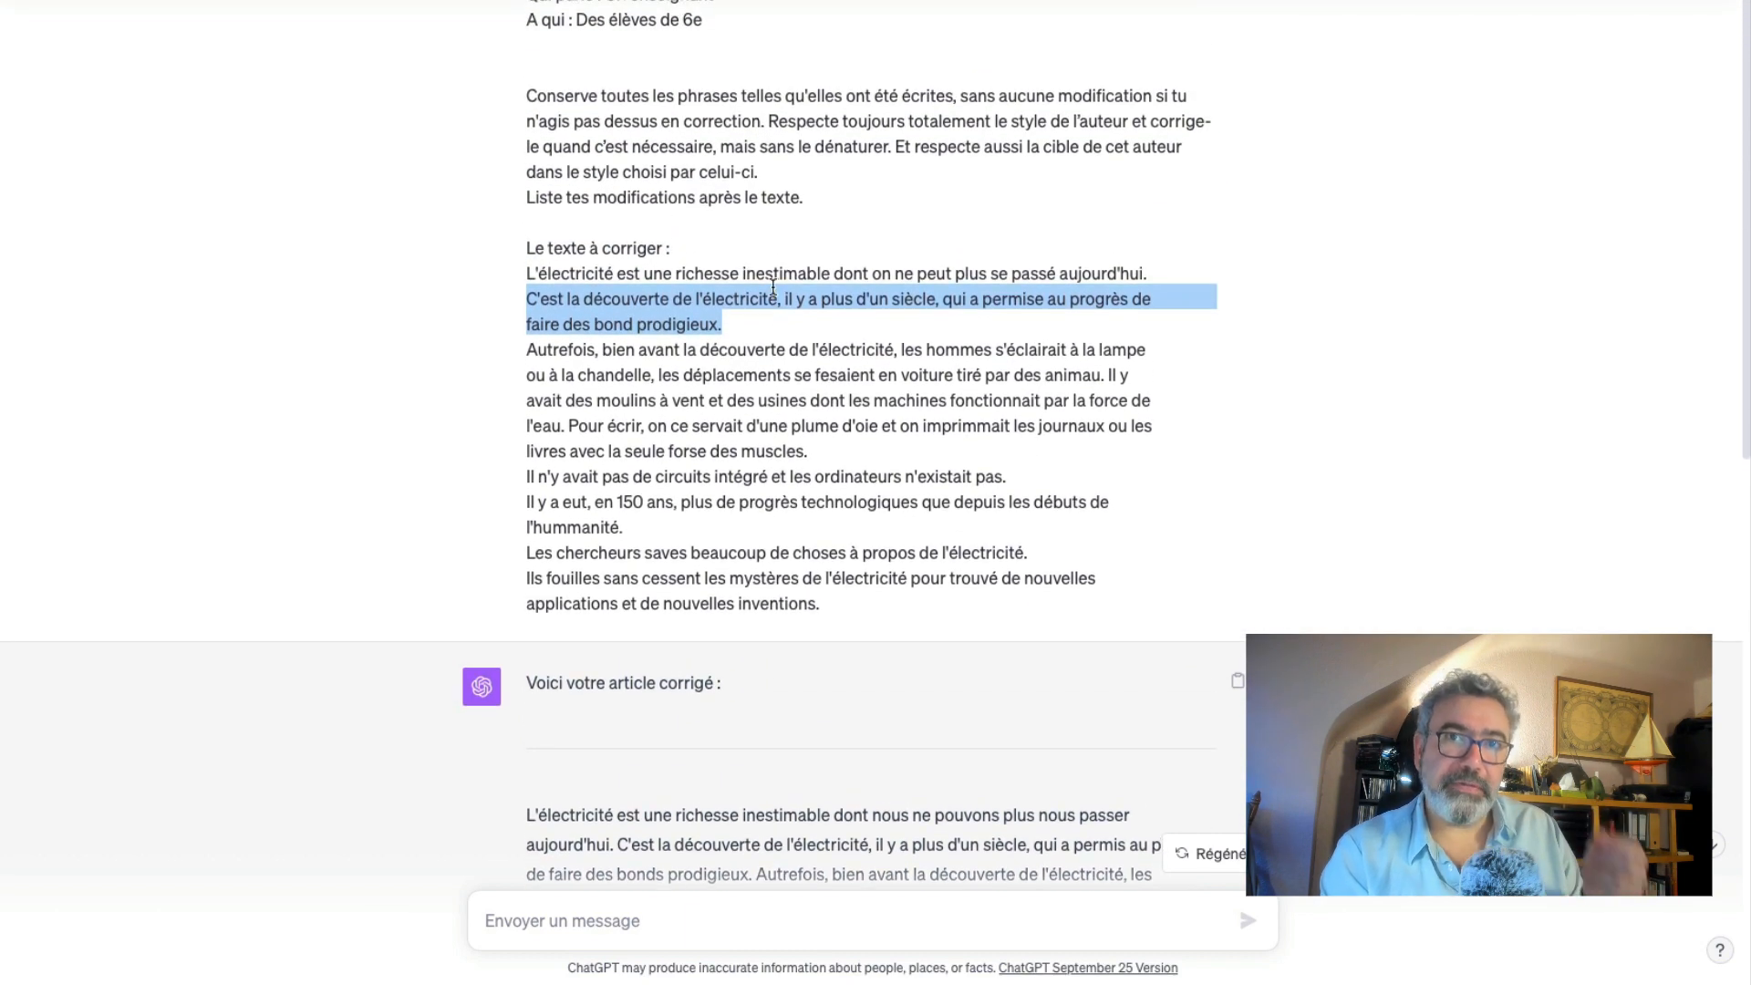